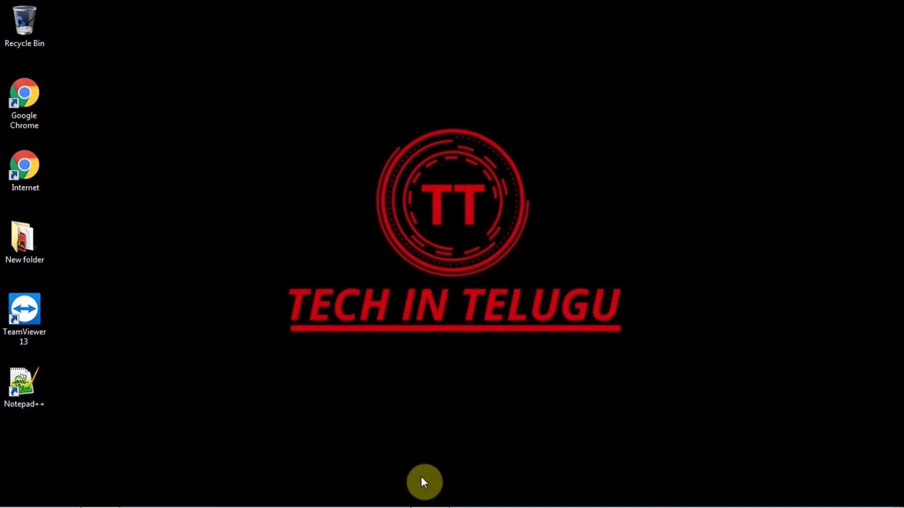
# Restore the Avid Media Composer window showing Untitled Sequence.02 from the taskbar.
pyautogui.moveTo(429, 496)
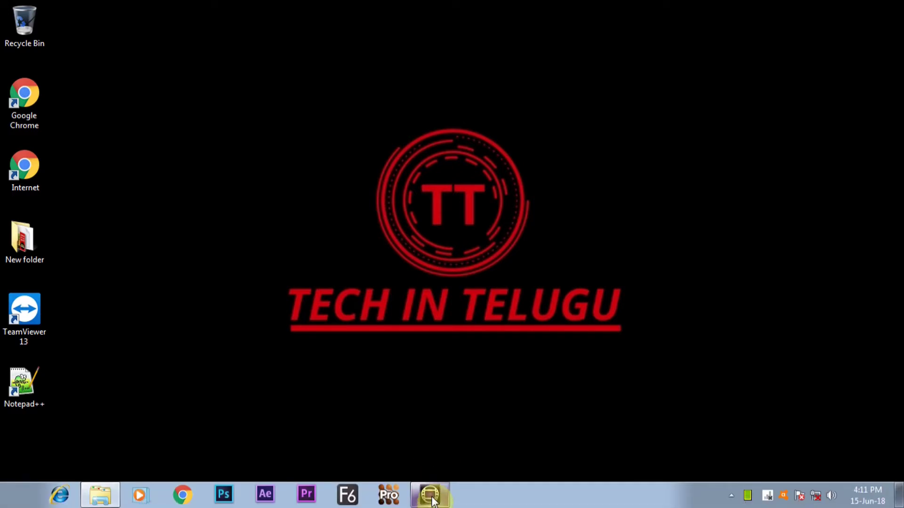
pyautogui.click(431, 497)
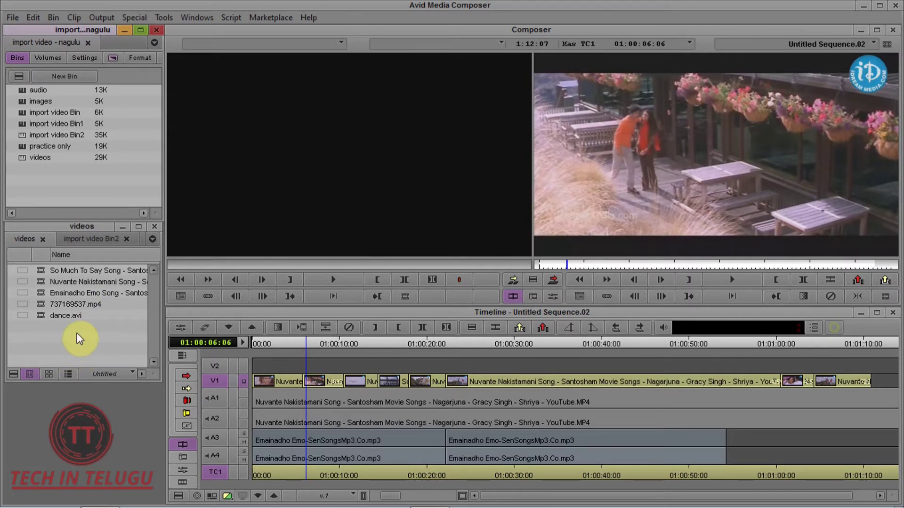
# Import camera clips 0002X7 and 0003HO into the videos bin.
pyautogui.click(90, 371)
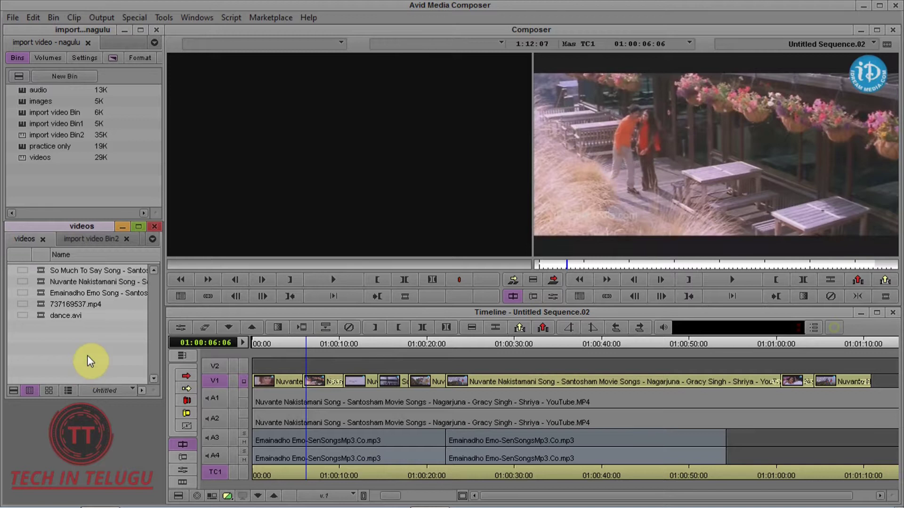
pyautogui.rightClick(76, 333)
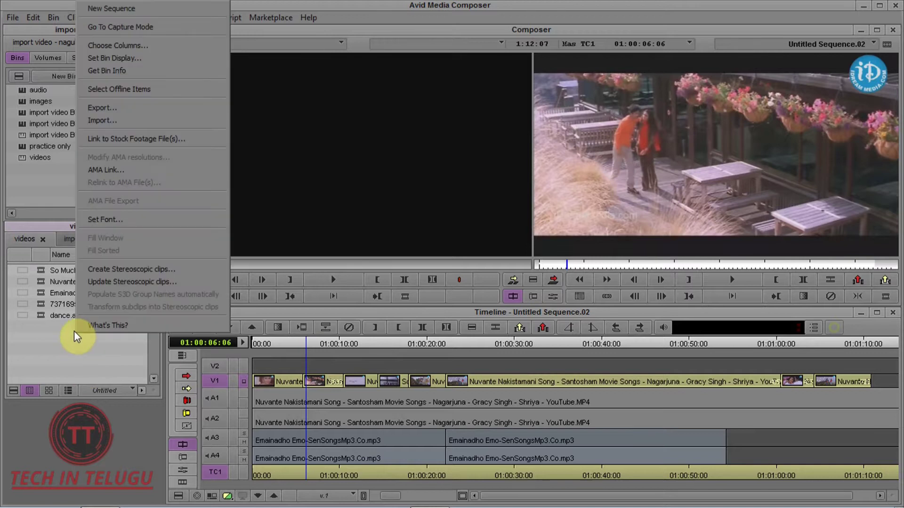
pyautogui.click(182, 122)
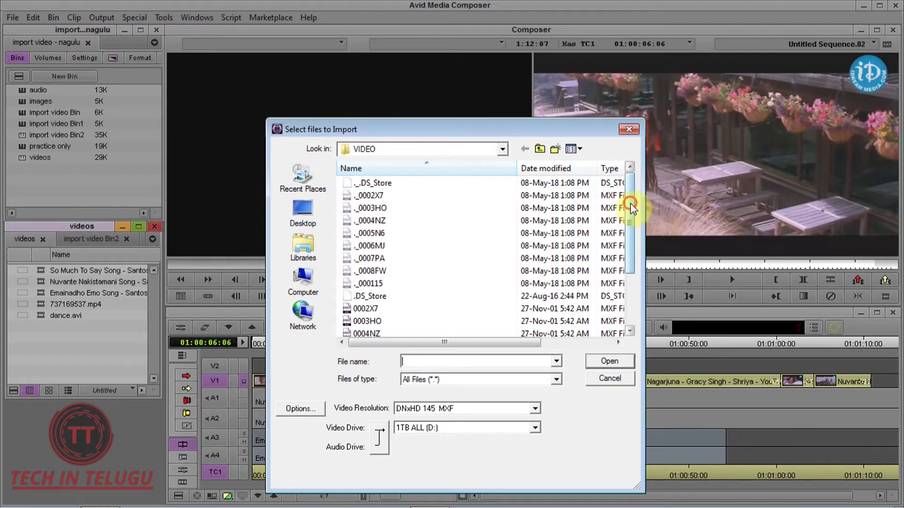
pyautogui.moveTo(629, 201); pyautogui.dragTo(630, 219)
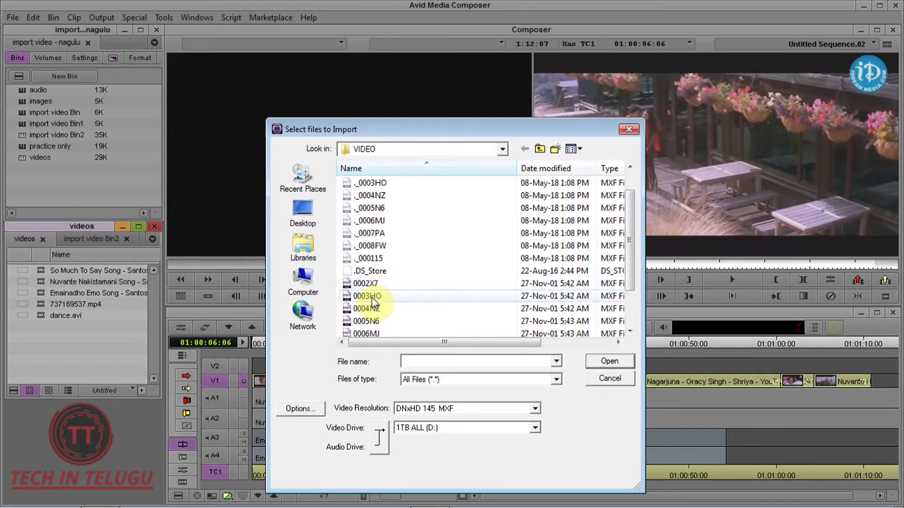
pyautogui.click(373, 285)
pyautogui.keyDown('ctrl'); pyautogui.click(365, 298); pyautogui.keyUp('ctrl')
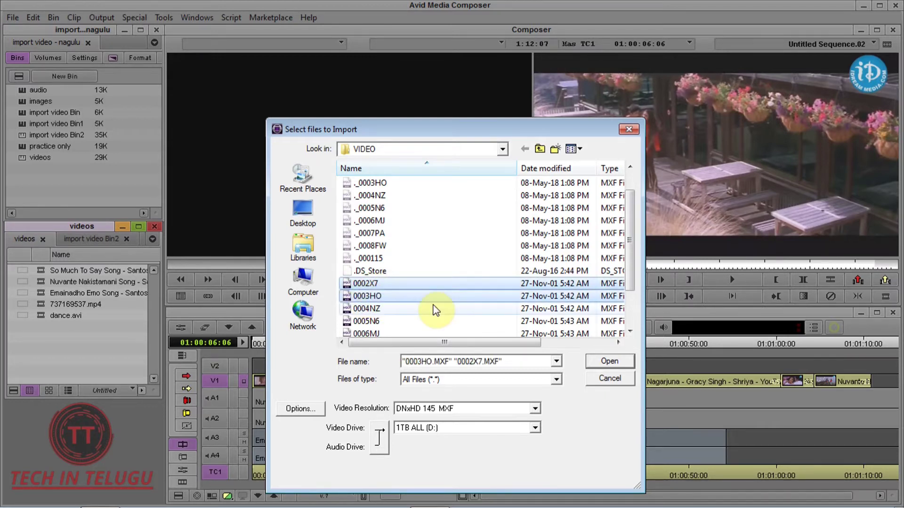
pyautogui.click(603, 362)
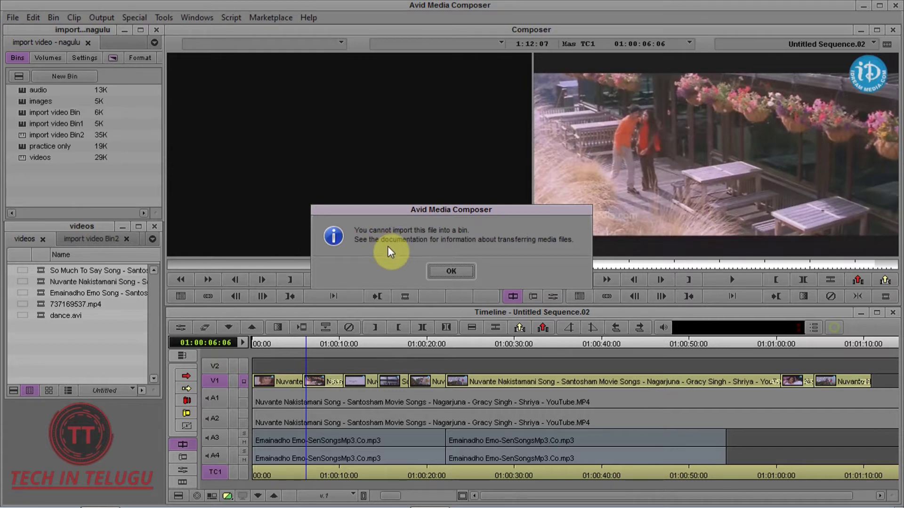
# Dismiss the cannot-import error, abort the remaining file, and minimise Avid.
pyautogui.click(455, 273)
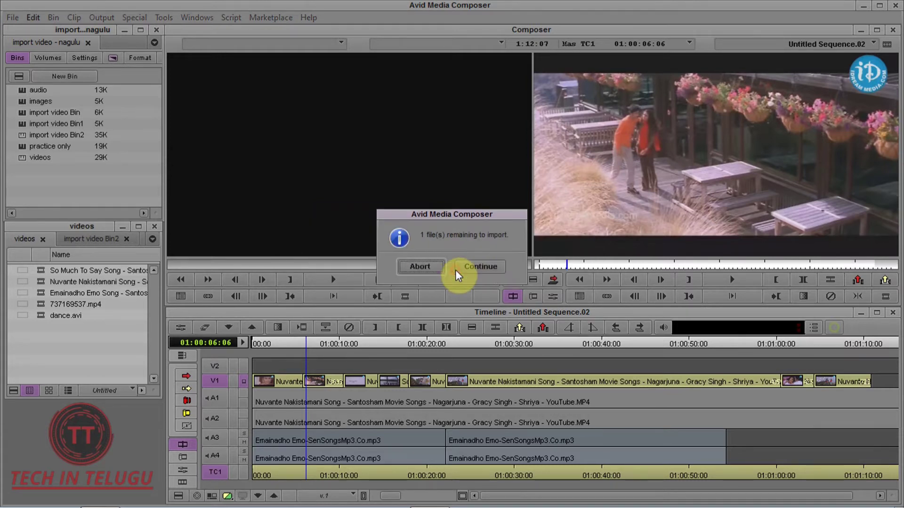
pyautogui.click(421, 267)
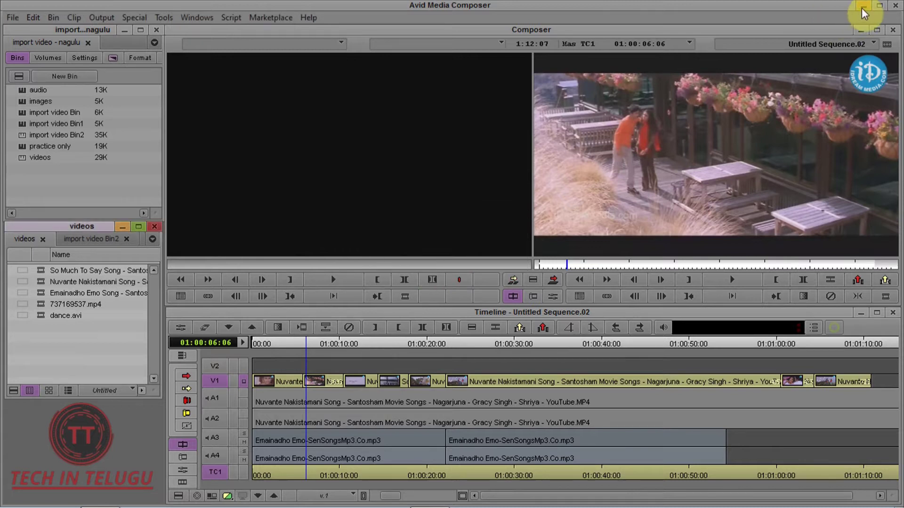
pyautogui.click(865, 6)
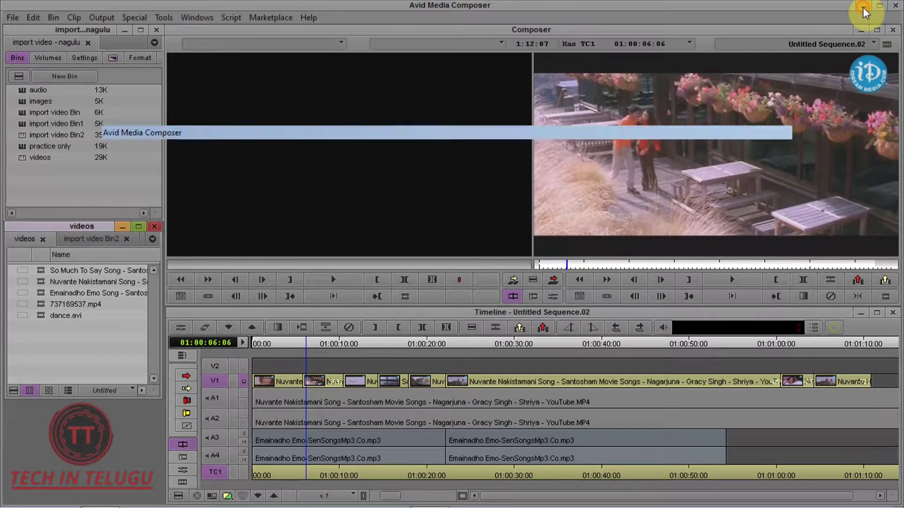
pyautogui.moveTo(107, 506)
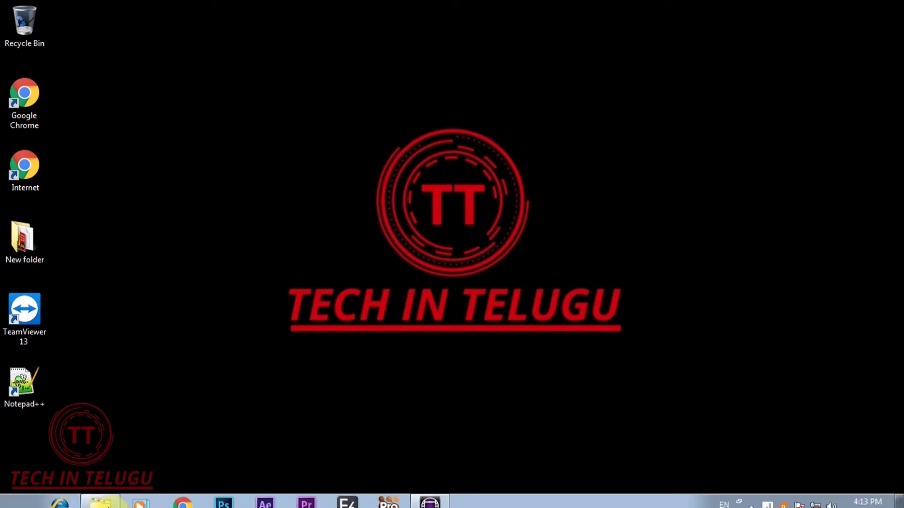
# Open the D:\Camer Raw Files\VIDEO folder in Explorer.
pyautogui.click(108, 503)
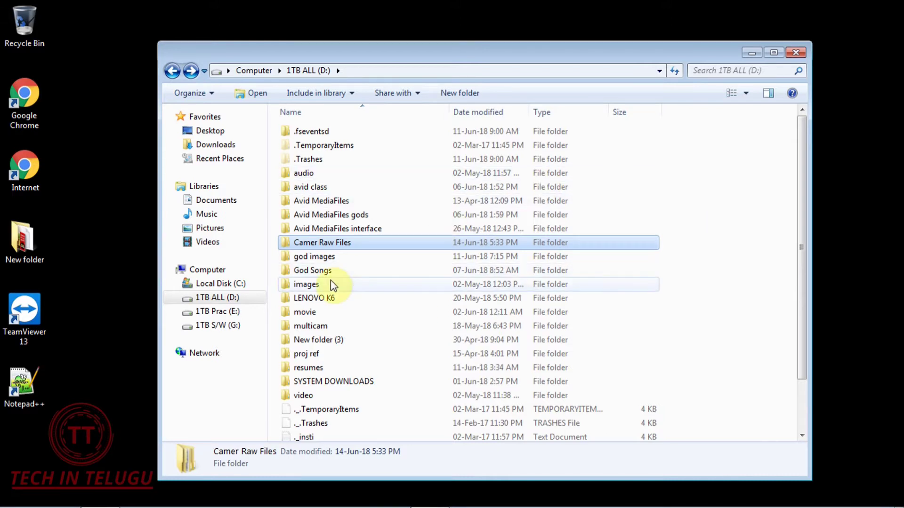
pyautogui.doubleClick(285, 244)
pyautogui.click(286, 136)
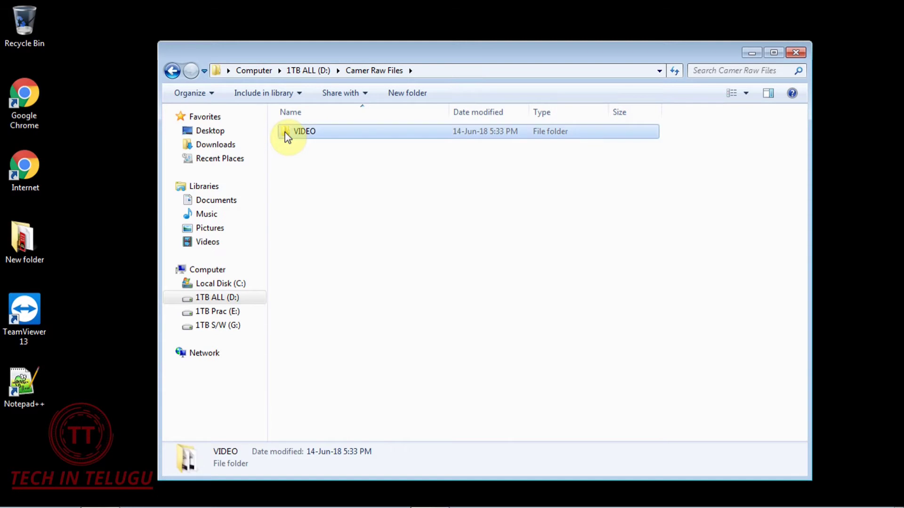
pyautogui.doubleClick(286, 134)
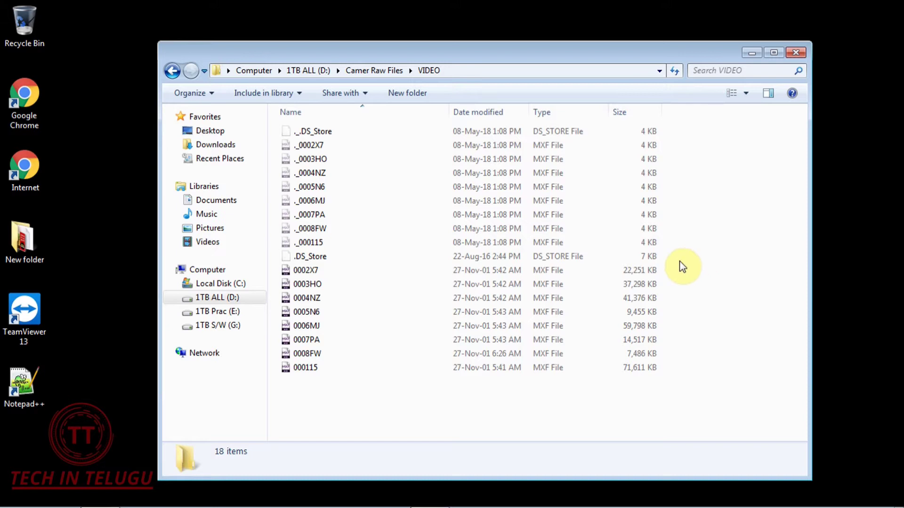
# Copy camera clips 0002X7 and 0003HO.
pyautogui.click(664, 271)
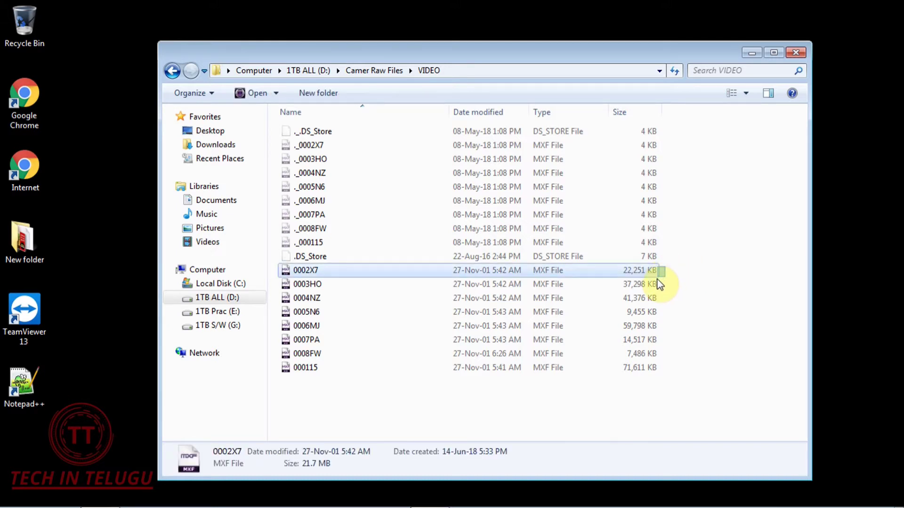
pyautogui.moveTo(665, 272); pyautogui.dragTo(663, 284)
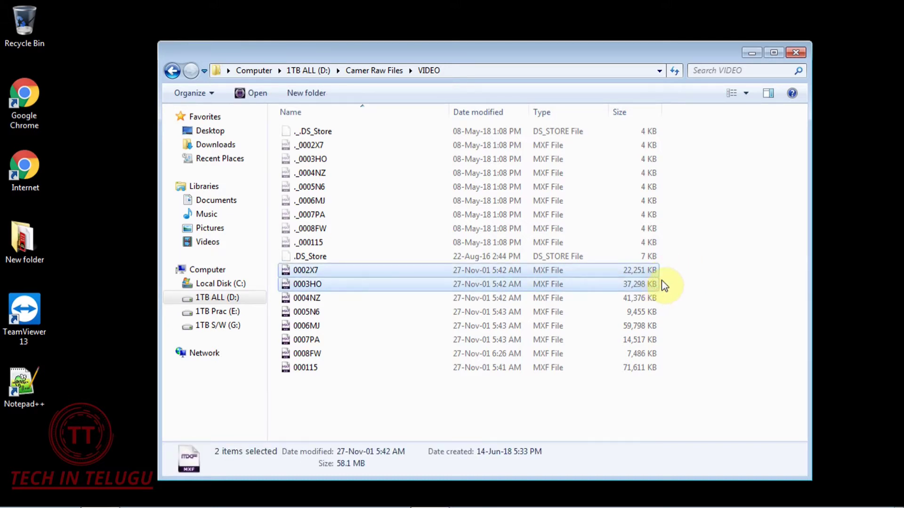
pyautogui.rightClick(324, 272)
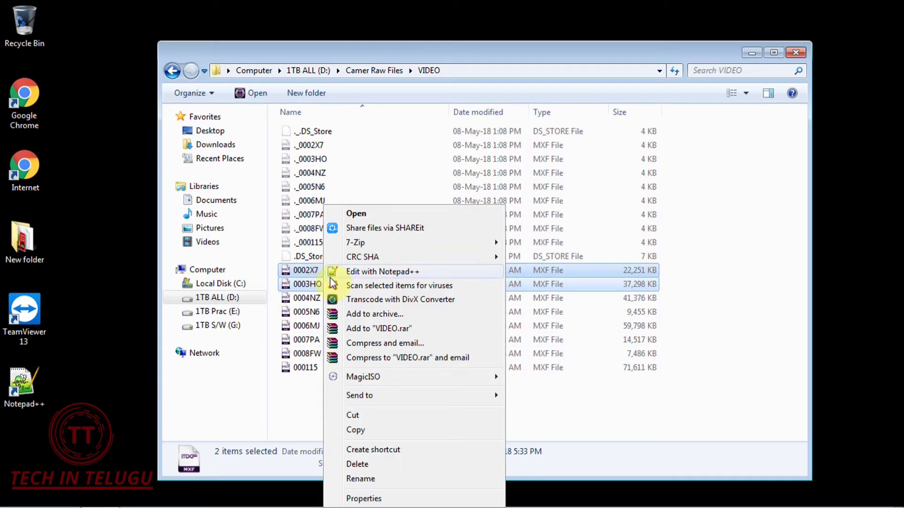
pyautogui.click(380, 437)
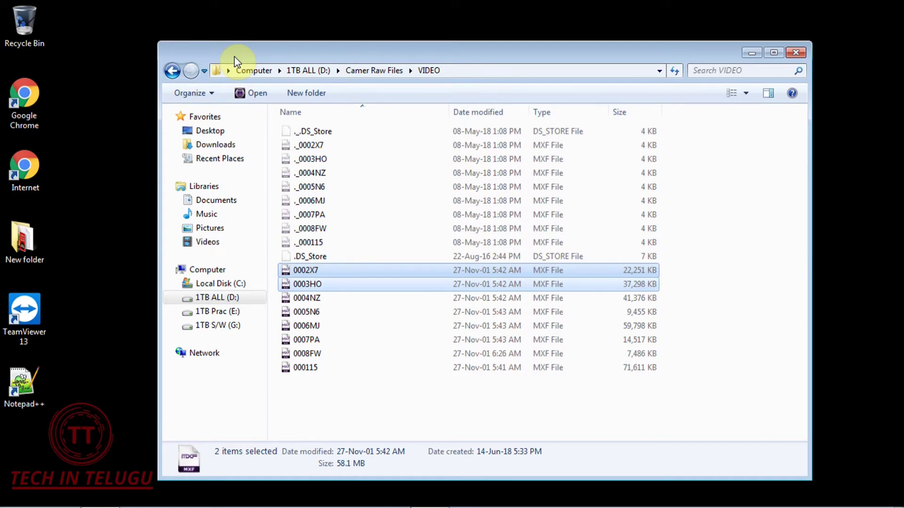
# Browse to D:\Avid MediaFiles\MXF, check folder 1, and leave nothing selected.
pyautogui.click(222, 301)
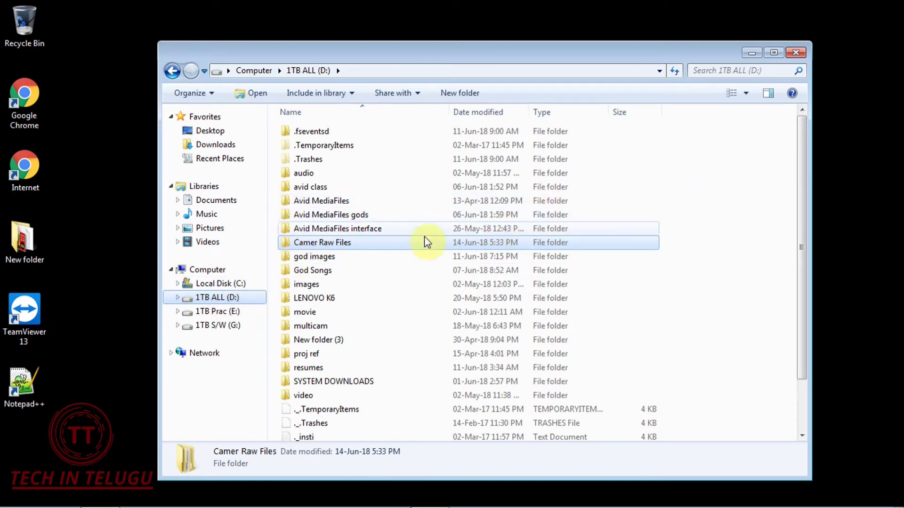
pyautogui.click(287, 203)
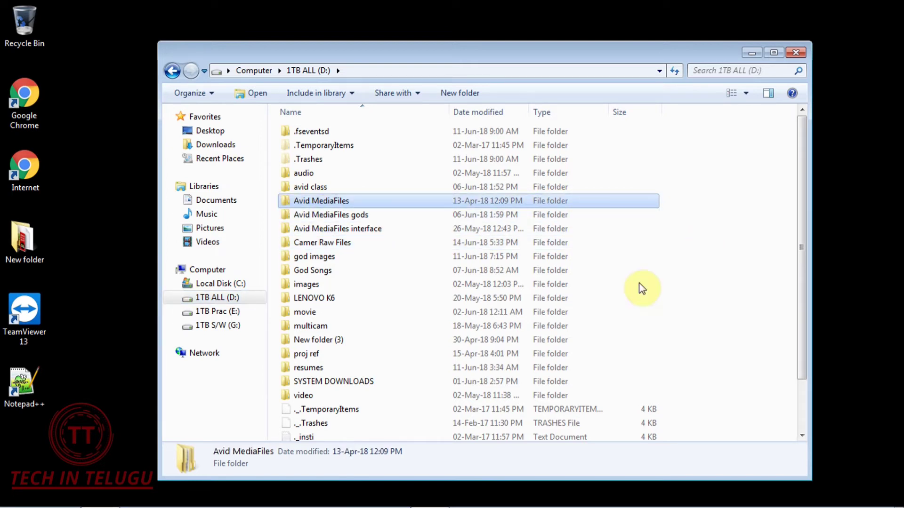
pyautogui.doubleClick(283, 203)
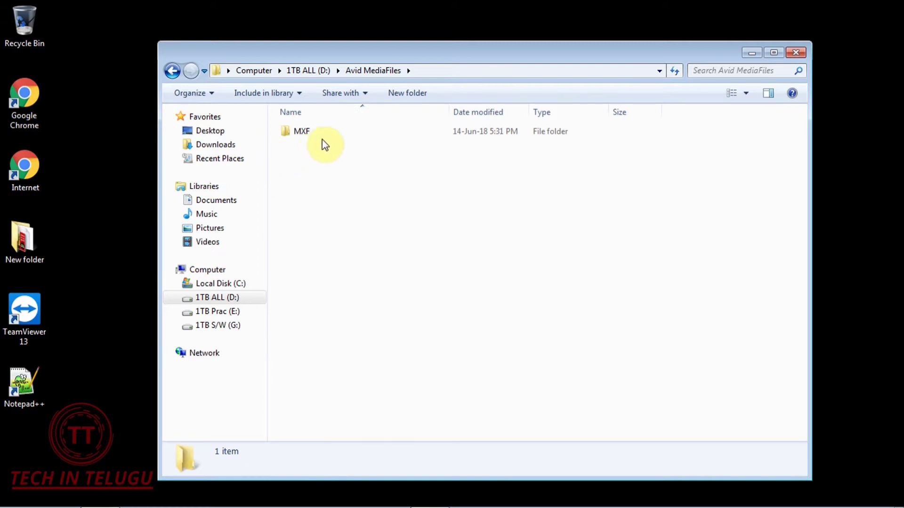
pyautogui.doubleClick(284, 133)
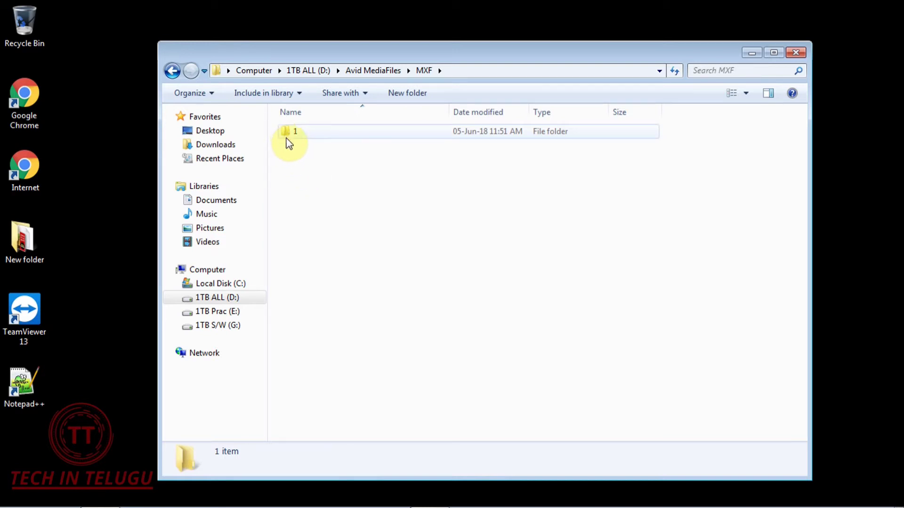
pyautogui.click(288, 135)
pyautogui.doubleClick(288, 134)
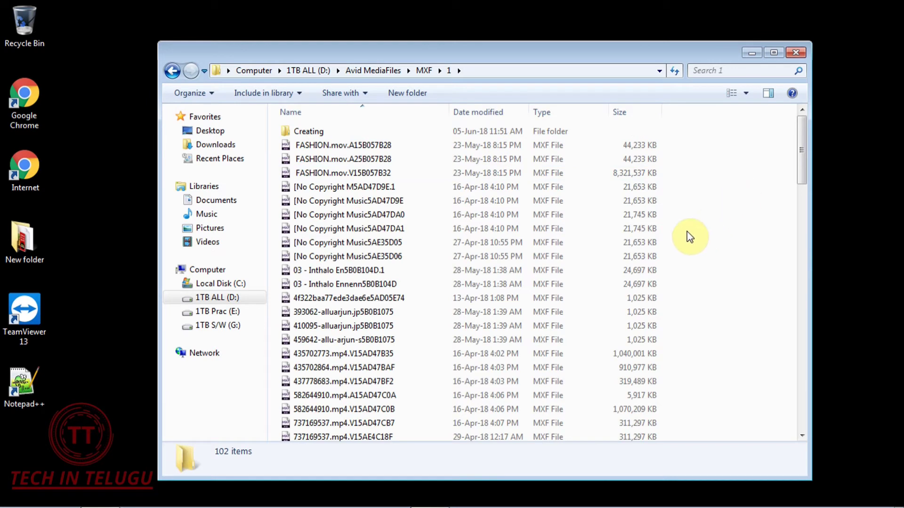
pyautogui.moveTo(802, 162)
pyautogui.mouseDown()
pyautogui.moveTo(794, 235)
pyautogui.moveTo(786, 143)
pyautogui.mouseUp()
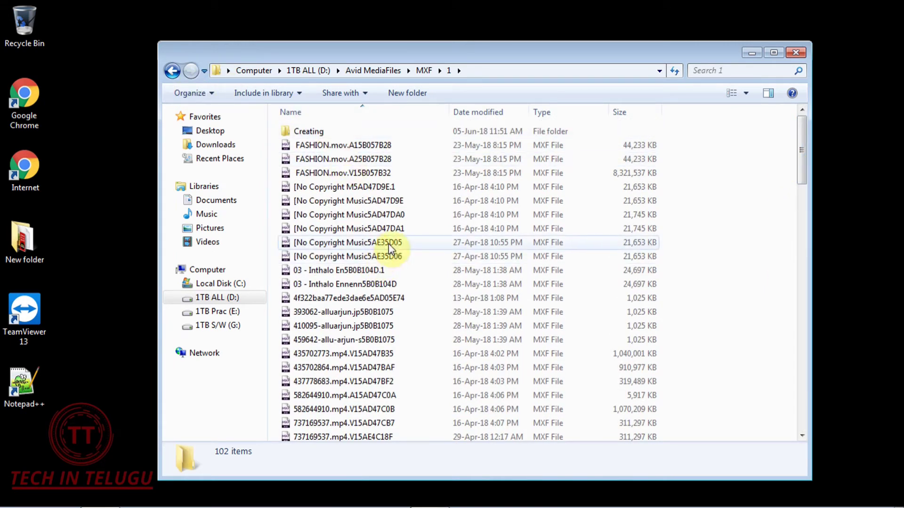
pyautogui.click(172, 72)
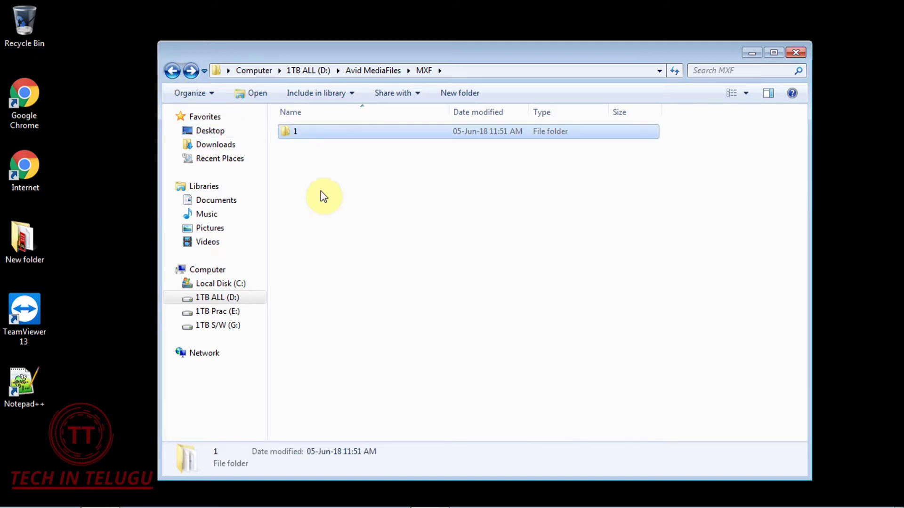
pyautogui.click(309, 202)
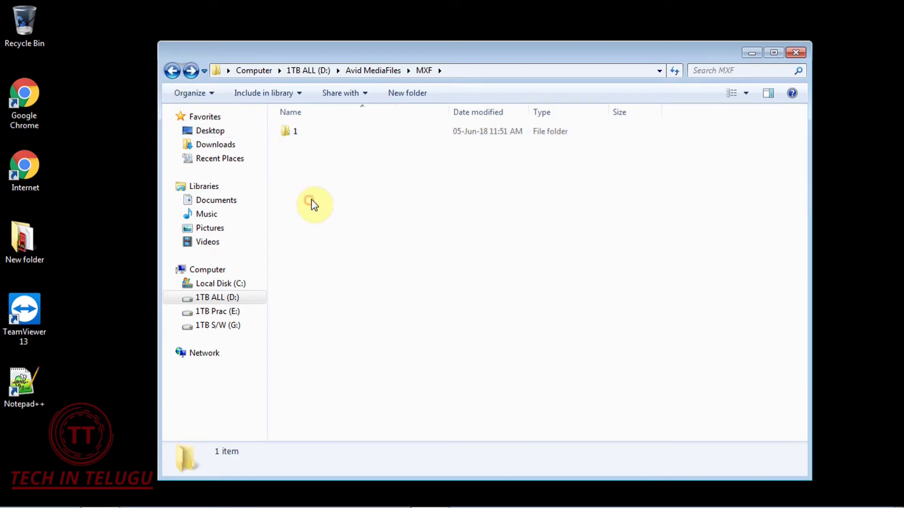
# Create a new folder named 12 inside MXF.
pyautogui.rightClick(296, 172)
pyautogui.moveTo(361, 332)
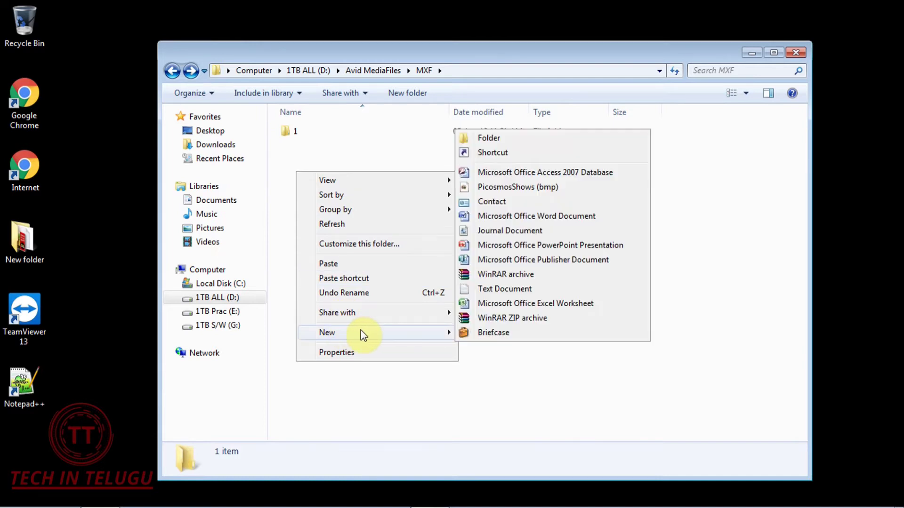
pyautogui.click(557, 145)
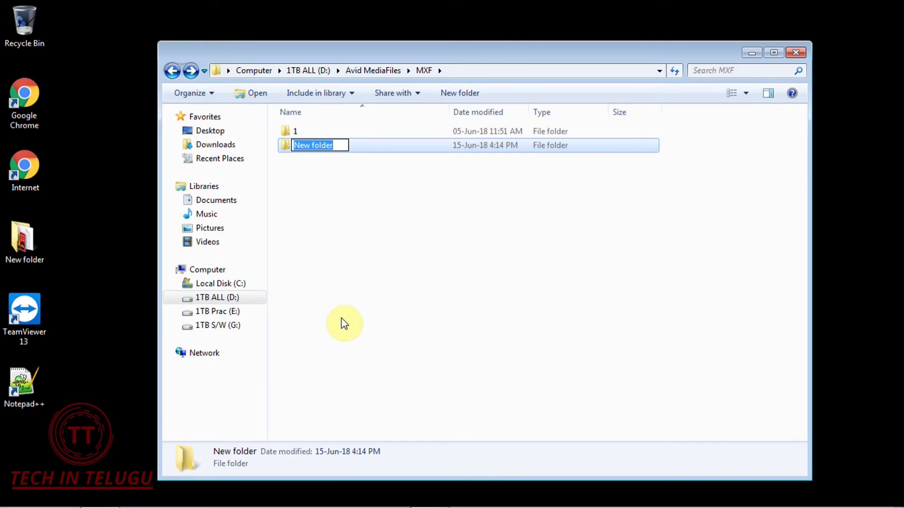
pyautogui.write('12')
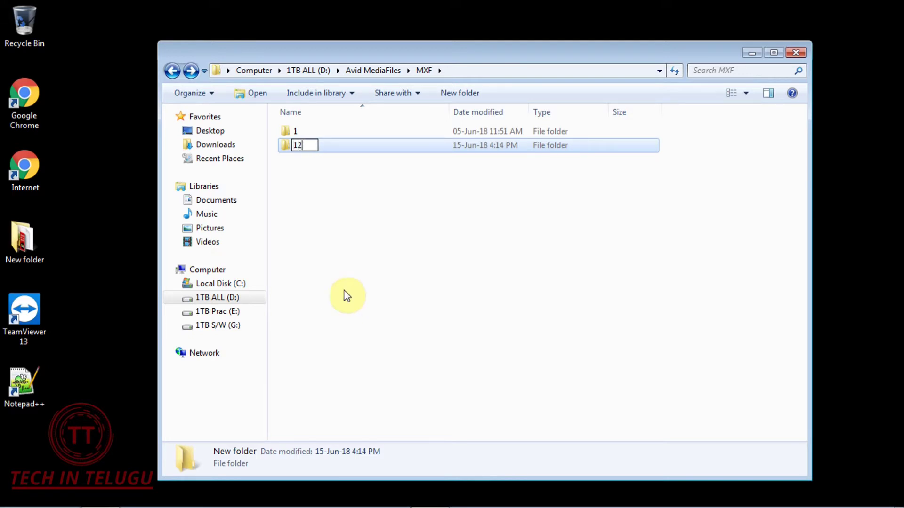
pyautogui.click(323, 205)
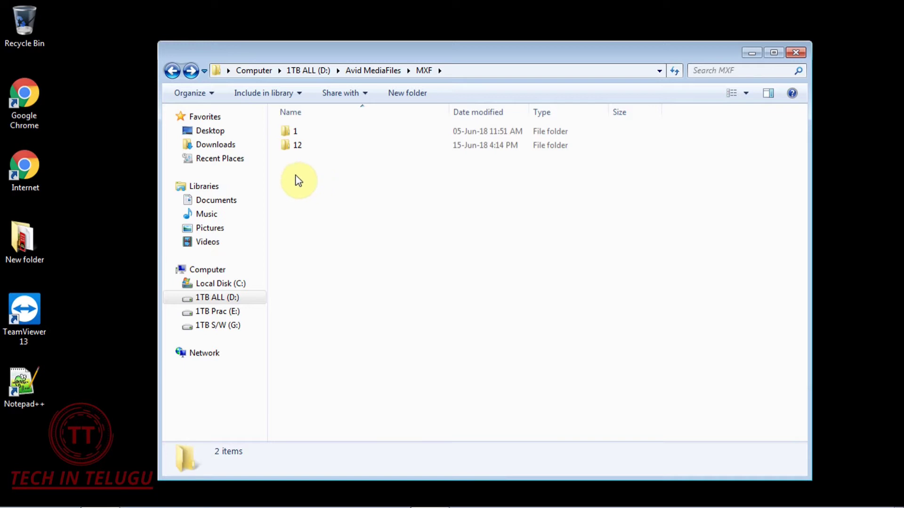
# Paste clips 0002X7 and 0003HO into folder 12 and return to MXF.
pyautogui.doubleClick(291, 147)
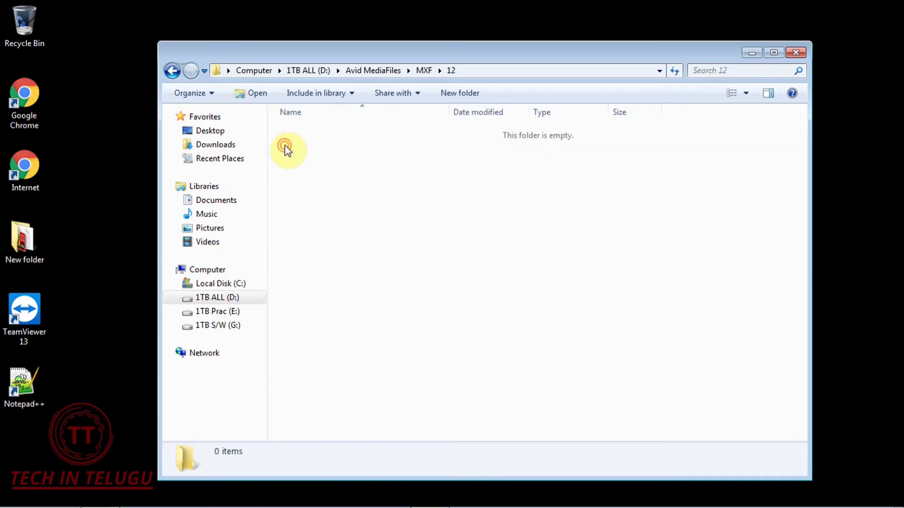
pyautogui.rightClick(352, 219)
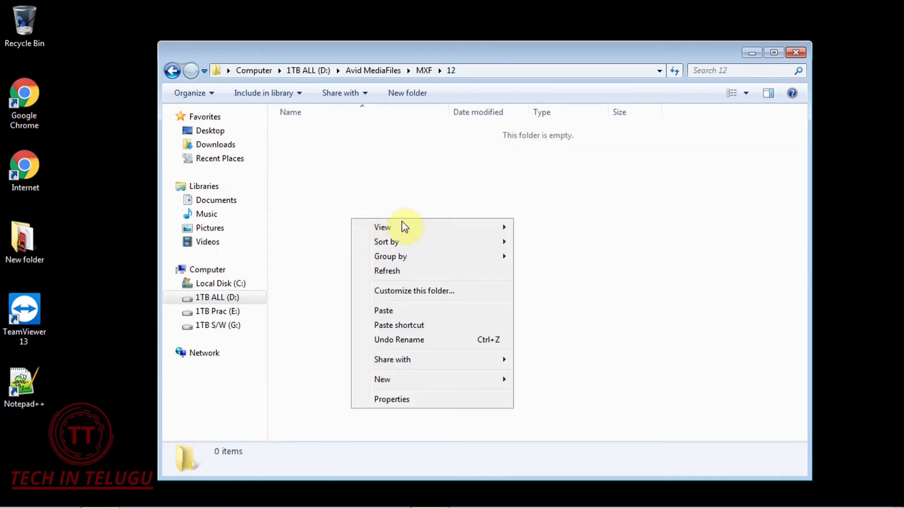
pyautogui.click(417, 312)
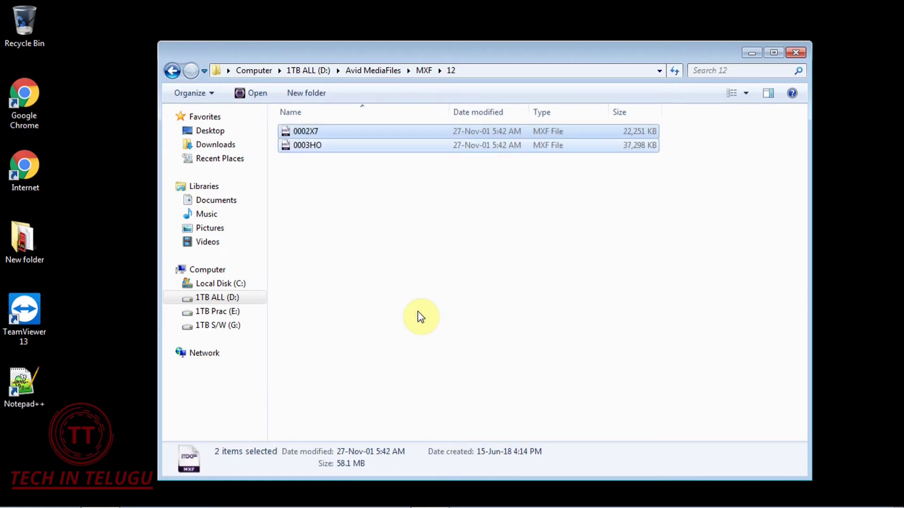
pyautogui.click(667, 225)
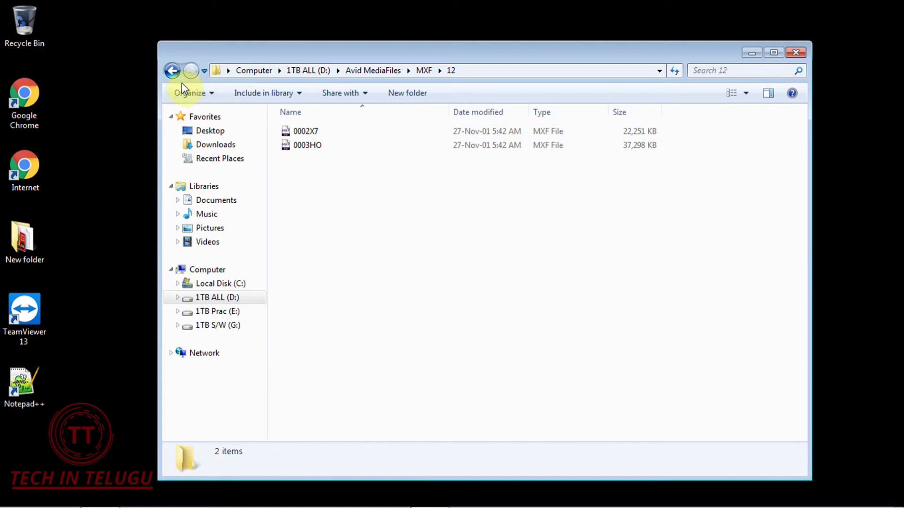
pyautogui.click(172, 72)
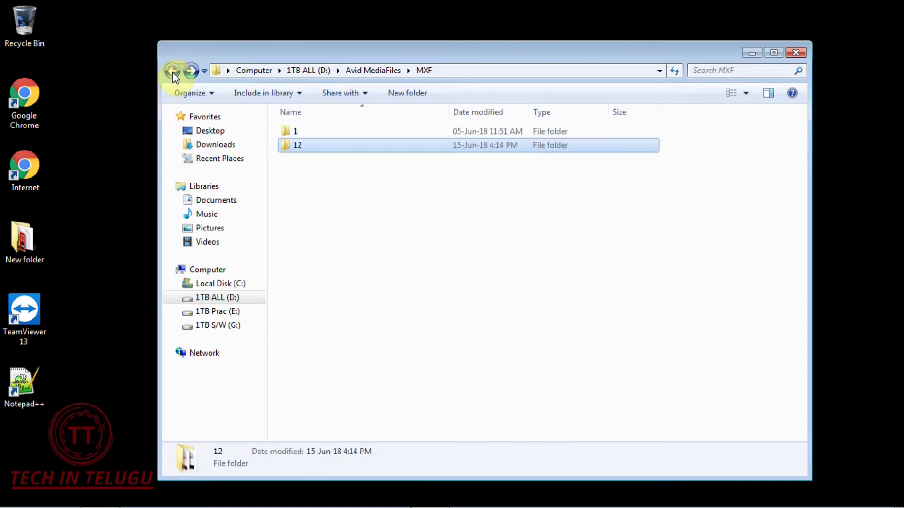
# Reopen D:\Avid MediaFiles\MXF\12 to verify both clips, then close Explorer.
pyautogui.click(173, 72)
pyautogui.click(172, 72)
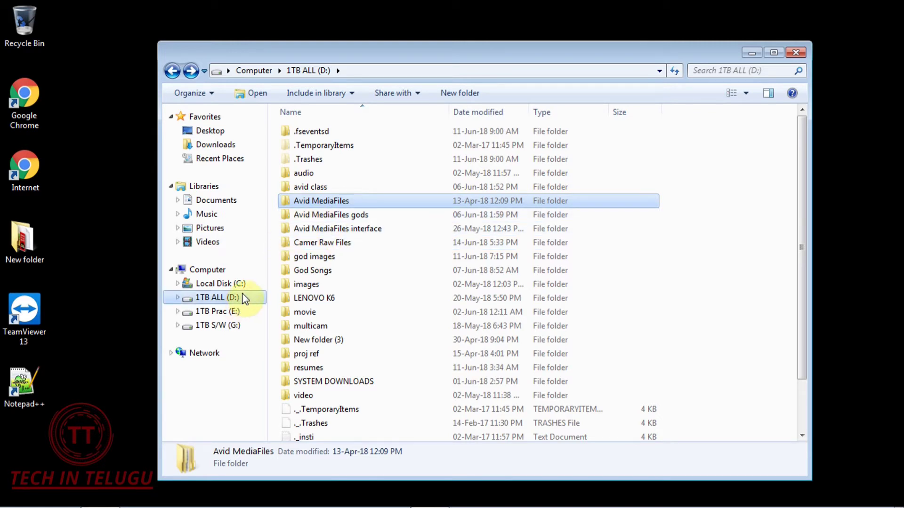
pyautogui.doubleClick(285, 202)
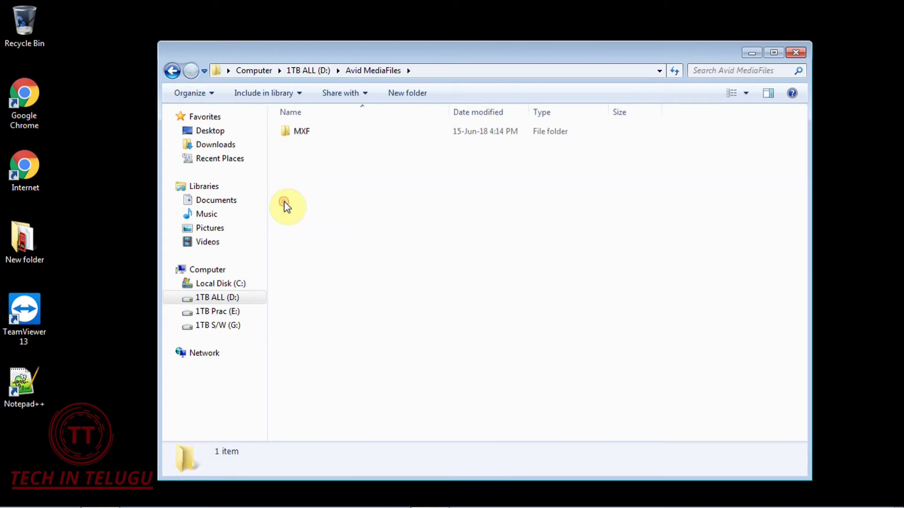
pyautogui.doubleClick(287, 132)
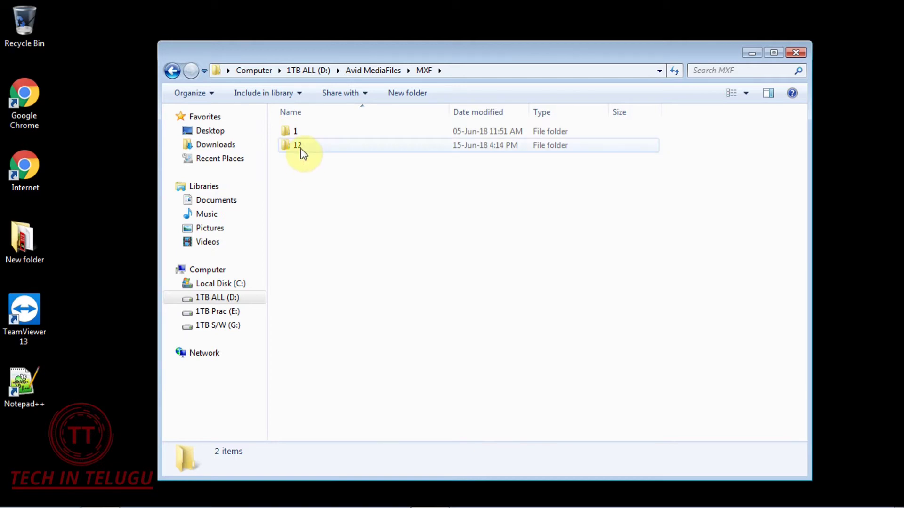
pyautogui.doubleClick(288, 150)
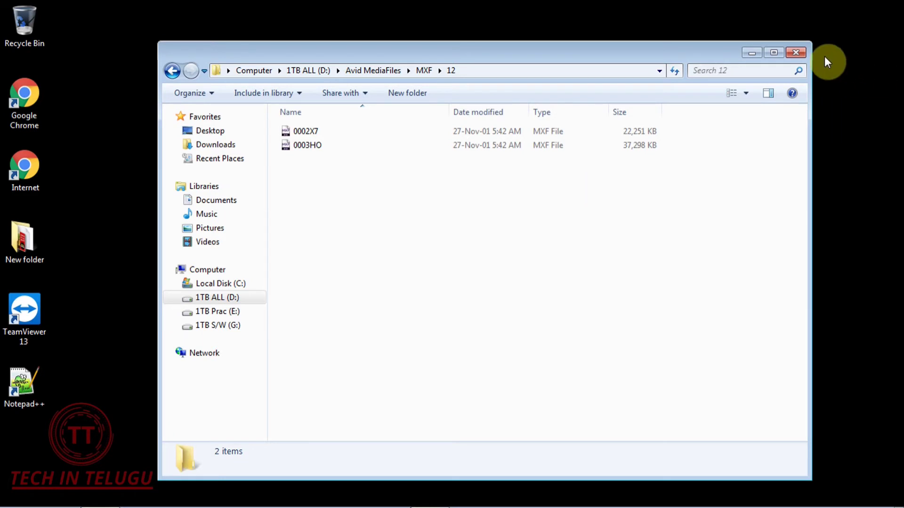
pyautogui.click(797, 52)
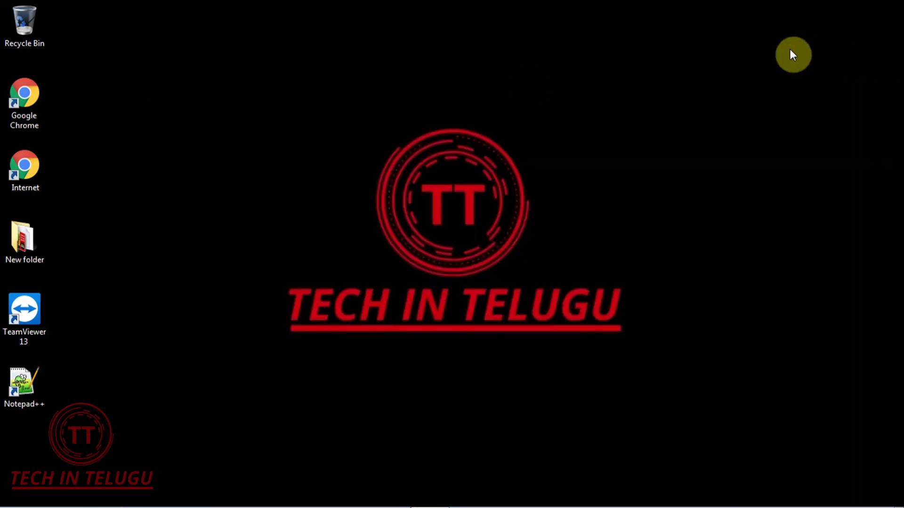
# Restore Avid Media Composer and launch Media Tool from the Tools menu.
pyautogui.moveTo(484, 506)
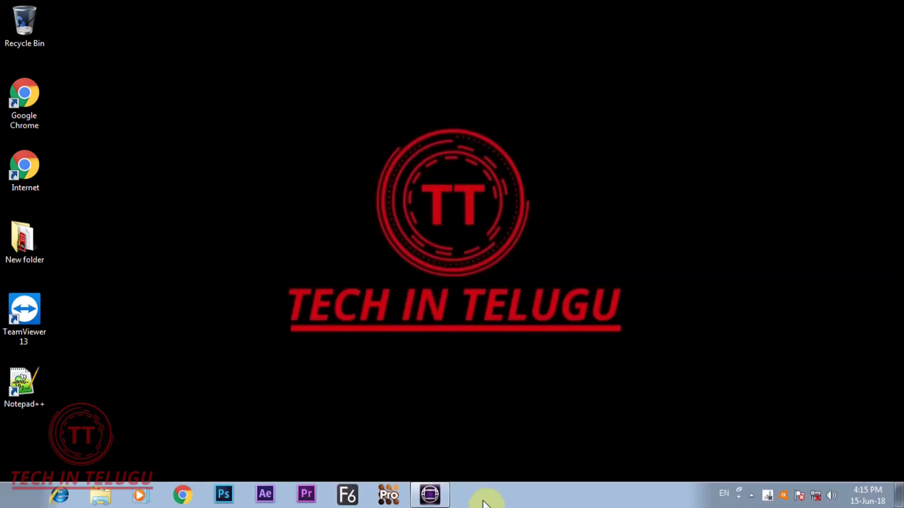
pyautogui.click(432, 502)
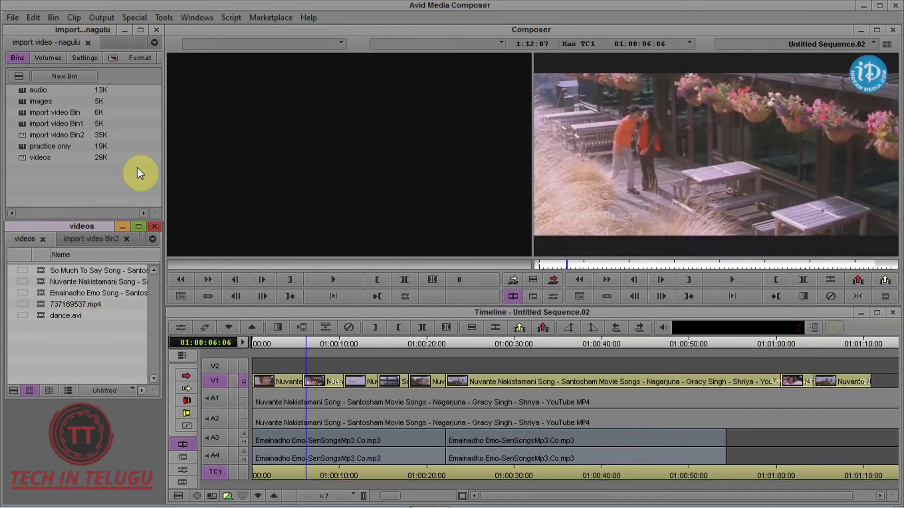
pyautogui.click(170, 19)
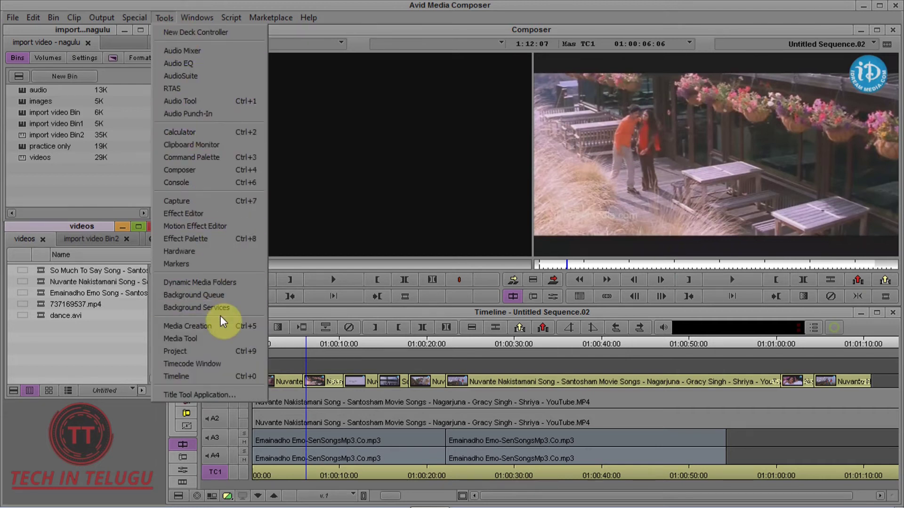
pyautogui.click(231, 338)
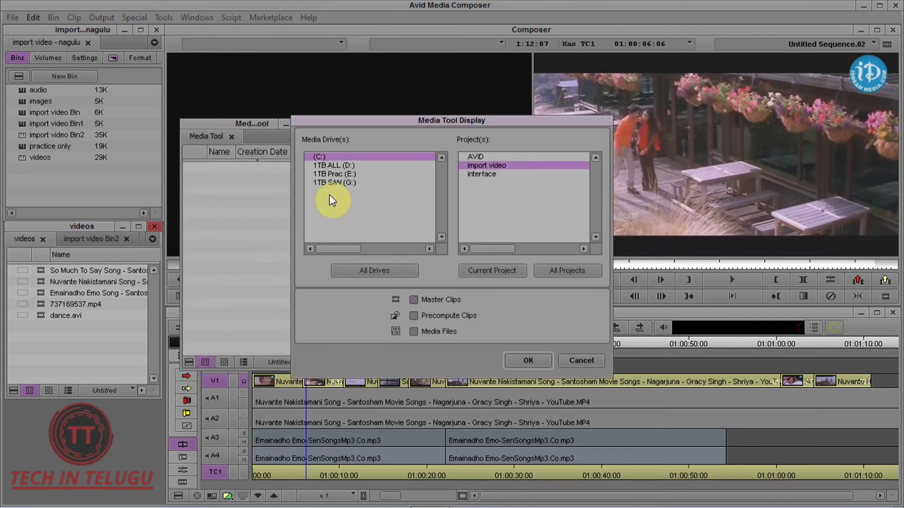
# Scan drive 1TB ALL (D:) for master clips in the Media Tool.
pyautogui.click(349, 167)
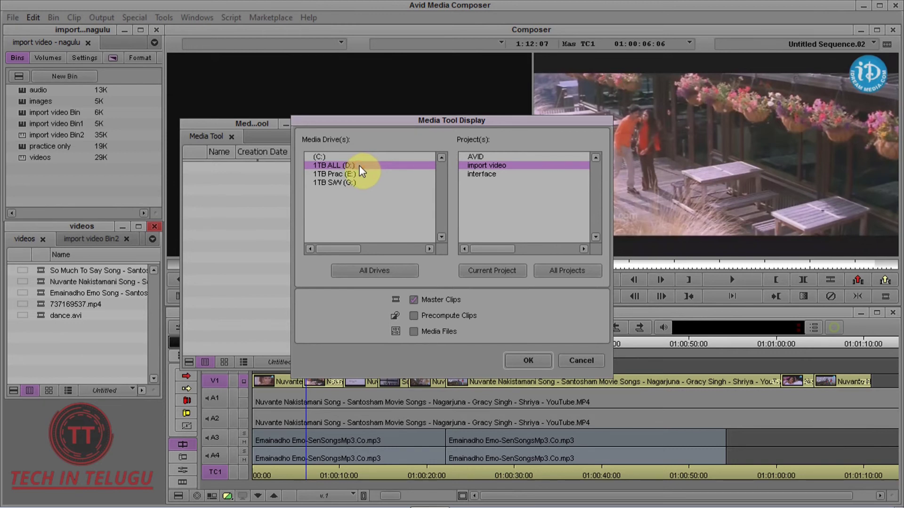
pyautogui.click(529, 361)
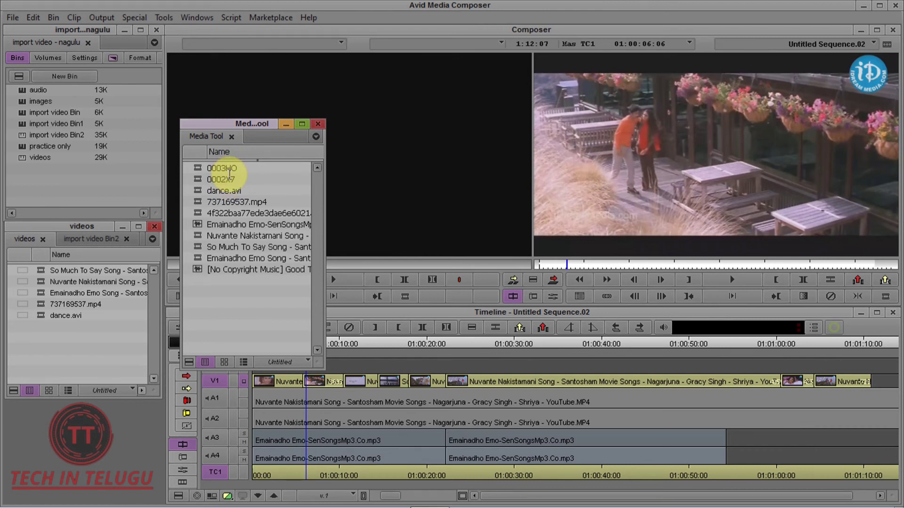
# Open D:\Avid MediaFiles\MXF\12 in a new Explorer window.
pyautogui.moveTo(259, 506)
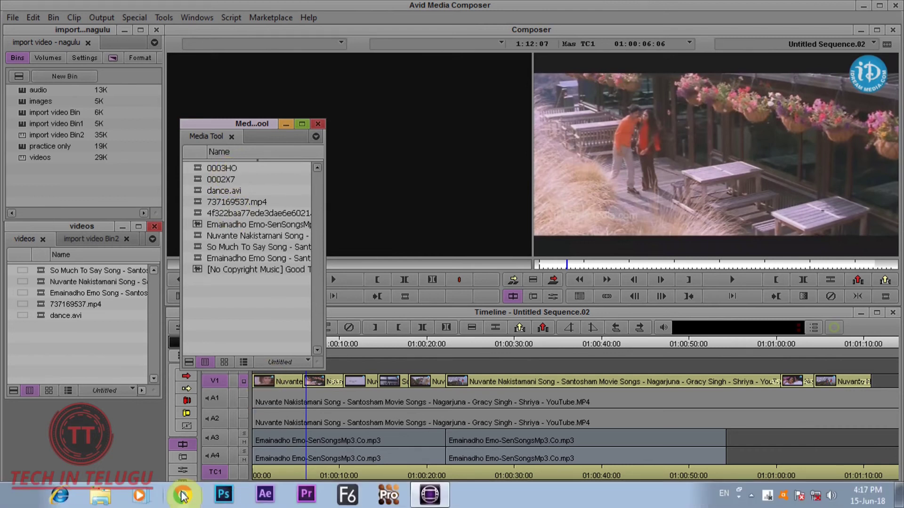
pyautogui.click(102, 495)
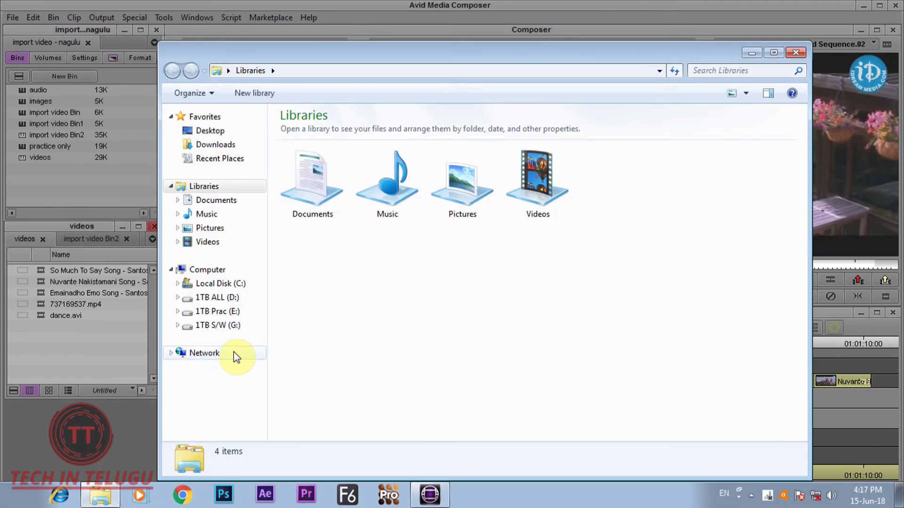
pyautogui.click(238, 301)
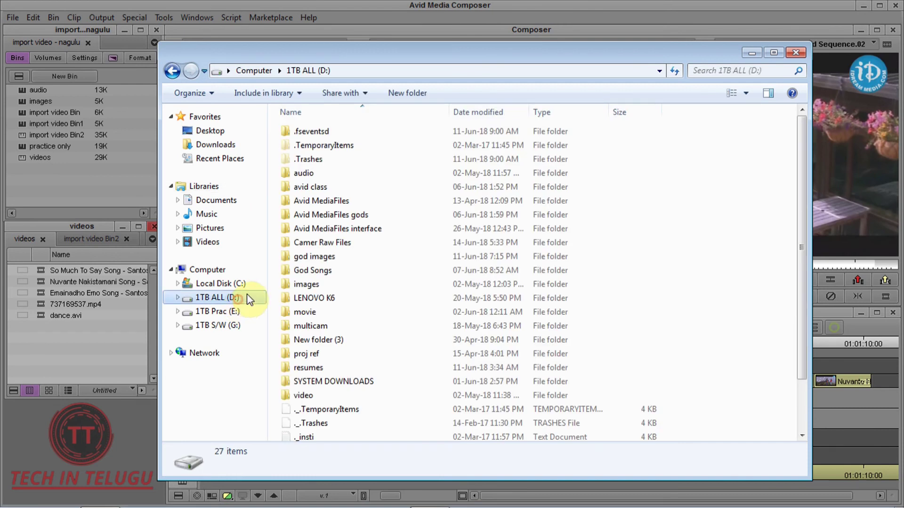
pyautogui.doubleClick(286, 200)
pyautogui.doubleClick(284, 132)
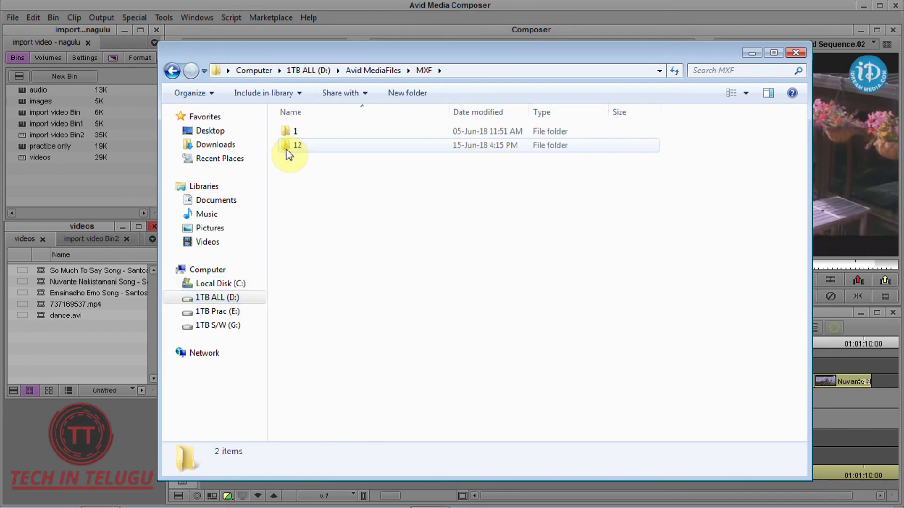
pyautogui.doubleClick(287, 148)
# Move the MXF\12 window aside and close it.
pyautogui.moveTo(344, 48); pyautogui.dragTo(514, 68)
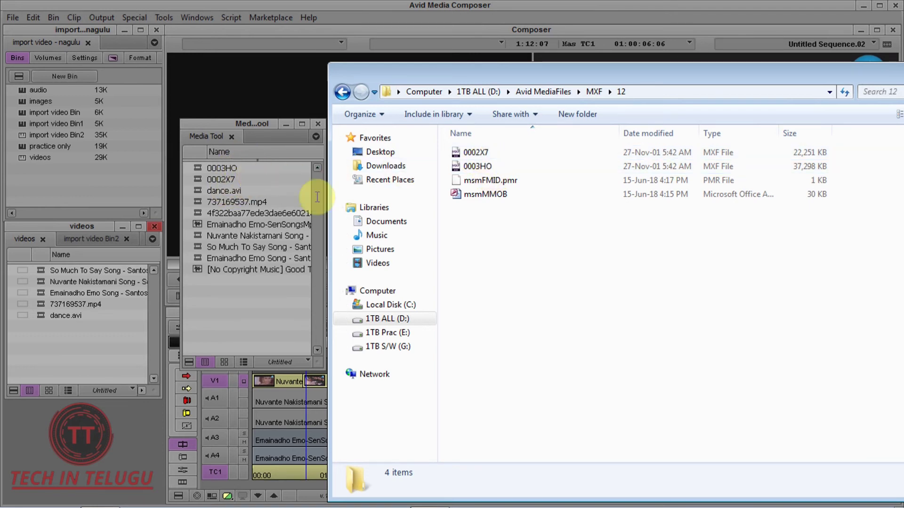
pyautogui.moveTo(870, 78); pyautogui.dragTo(811, 81)
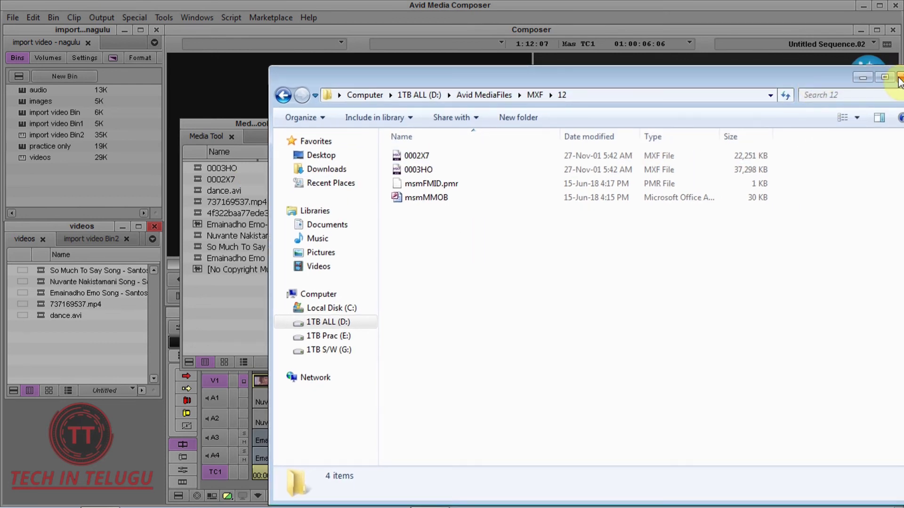
pyautogui.click(899, 76)
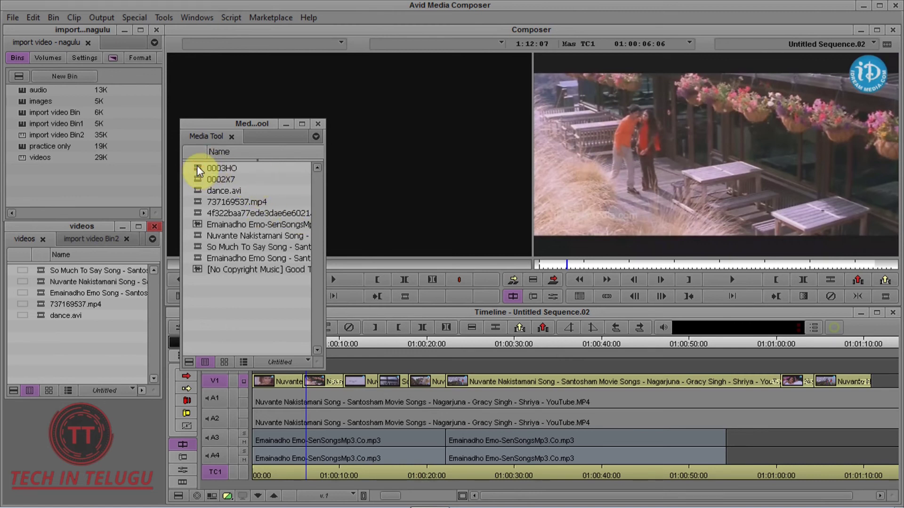
# Drag 0003HO and 0002X7 from the Media Tool into the videos bin, then close Media Tool.
pyautogui.moveTo(199, 171); pyautogui.dragTo(389, 173)
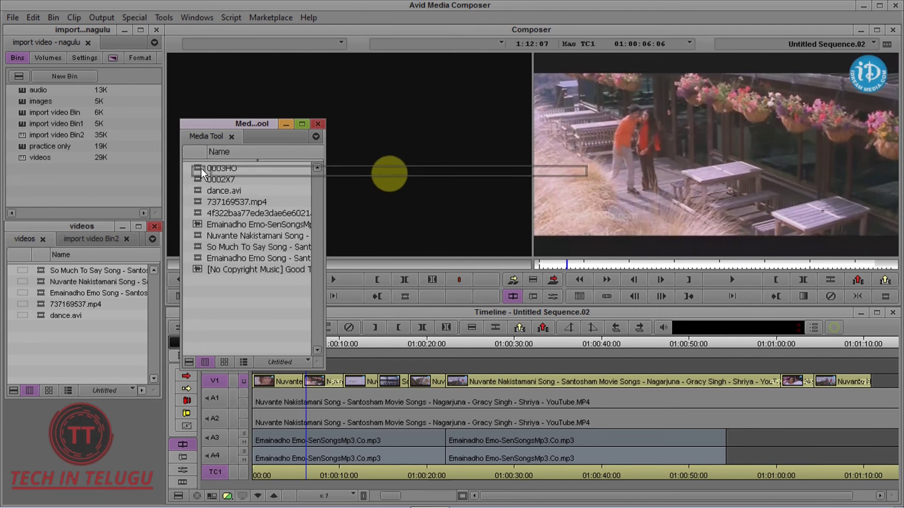
pyautogui.moveTo(390, 174); pyautogui.dragTo(389, 170)
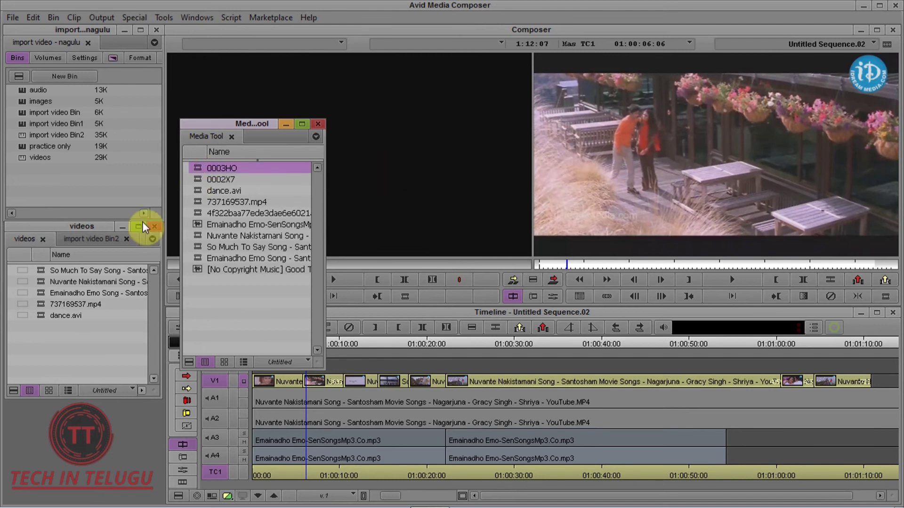
pyautogui.click(73, 231)
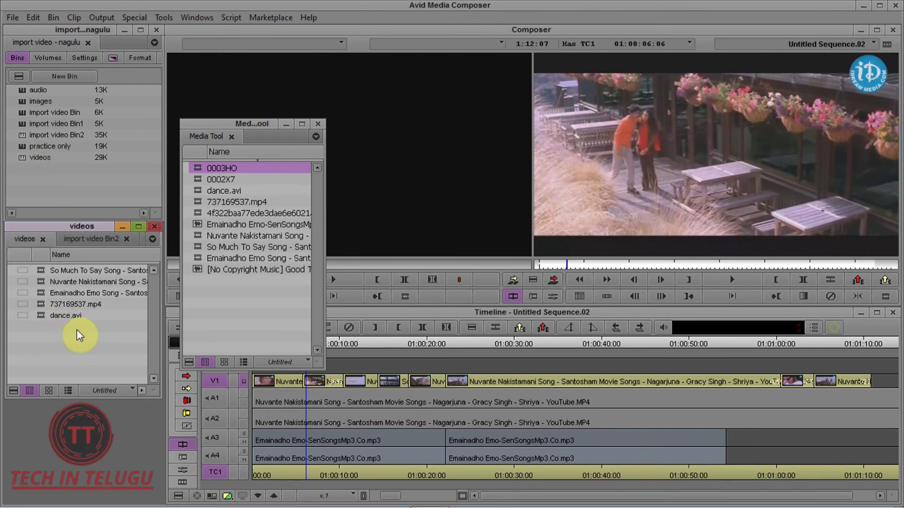
pyautogui.click(197, 172)
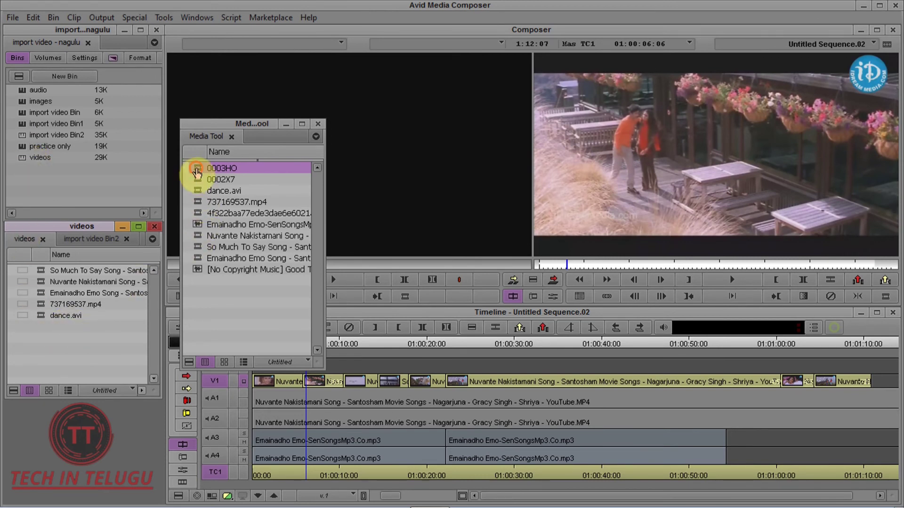
pyautogui.moveTo(196, 173); pyautogui.dragTo(94, 312)
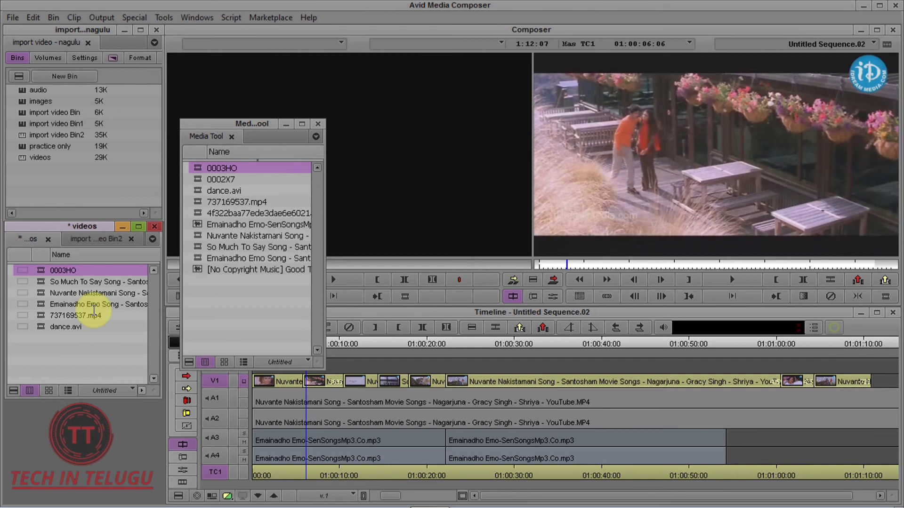
pyautogui.click(199, 182)
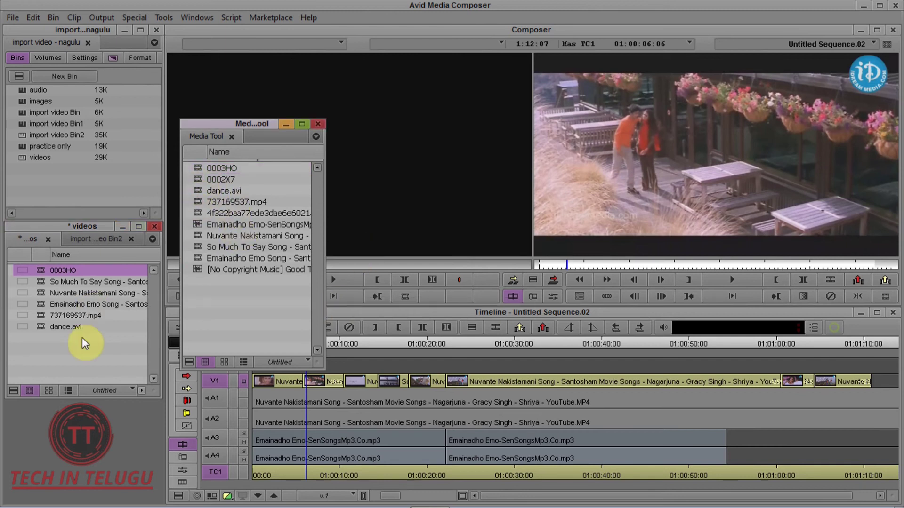
pyautogui.moveTo(202, 180); pyautogui.dragTo(75, 330)
pyautogui.click(73, 377)
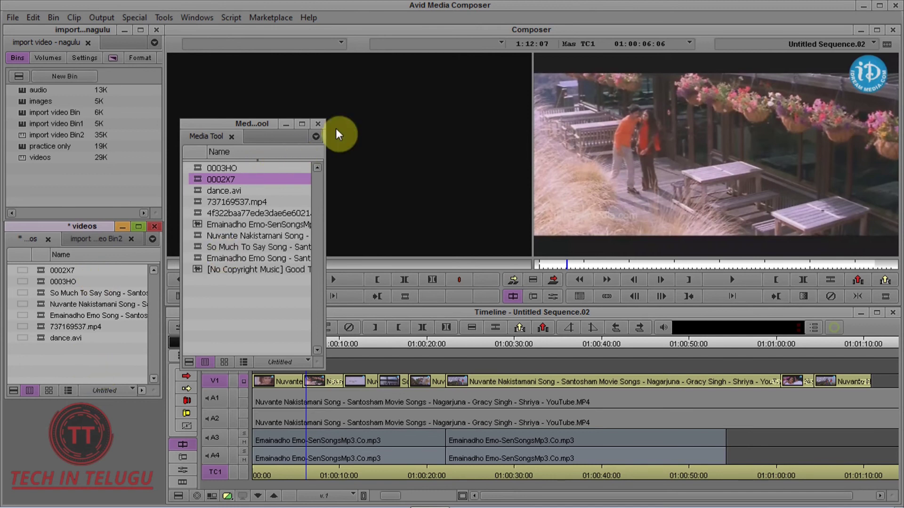
pyautogui.click(317, 124)
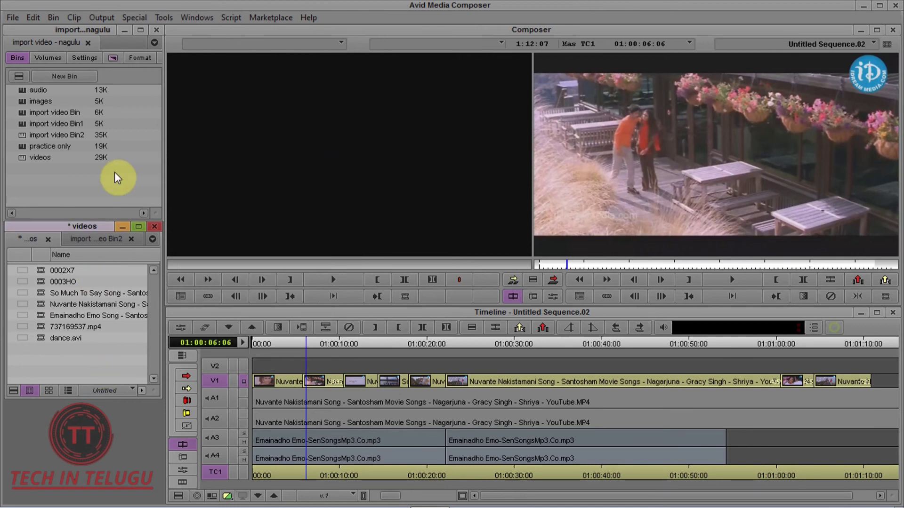
# Save the project and videos bin, then load clip 0002X7 in the Source monitor and play it.
pyautogui.click(117, 186)
pyautogui.hotkey('ctrl', 's')
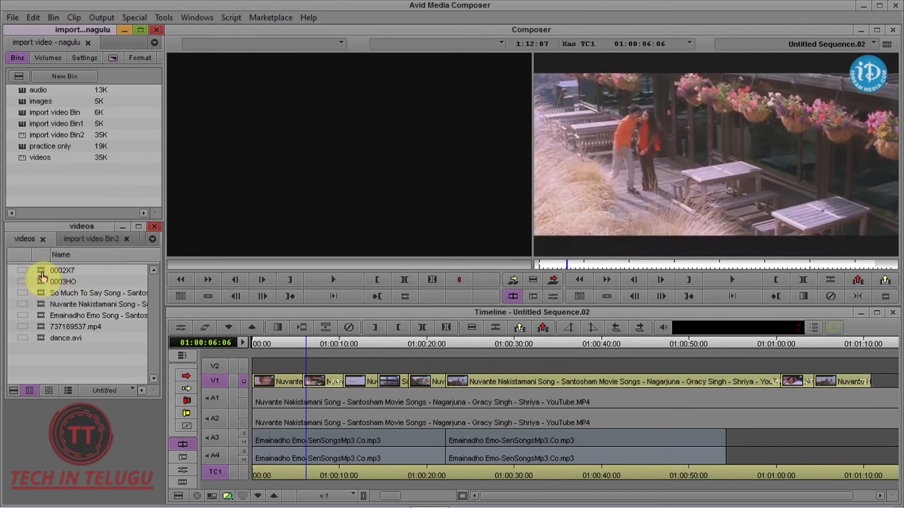
pyautogui.doubleClick(42, 273)
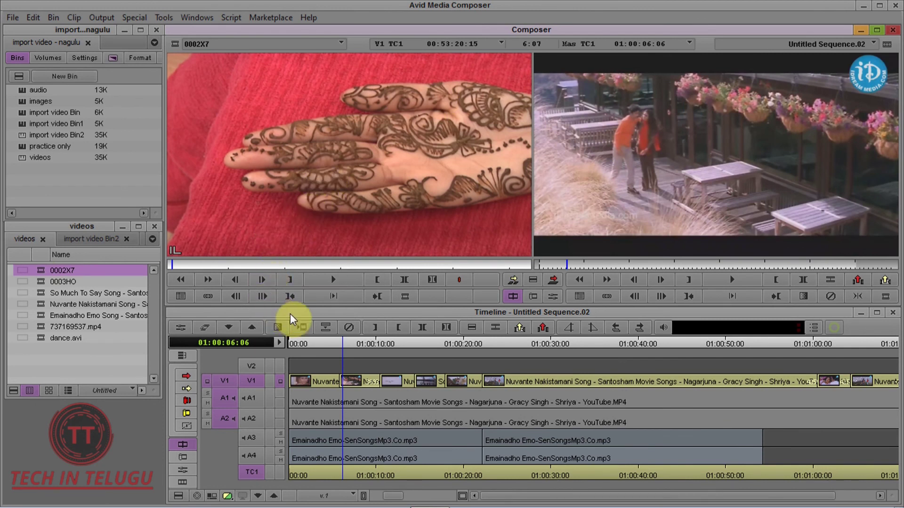
pyautogui.click(333, 280)
pyautogui.click(333, 280)
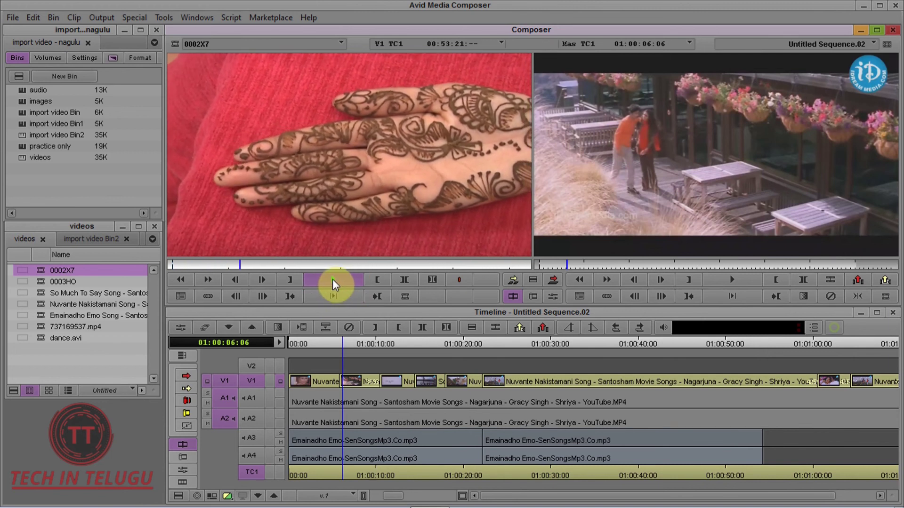
# Stop 0002X7 and play clip 0003HO in the Source monitor.
pyautogui.click(332, 282)
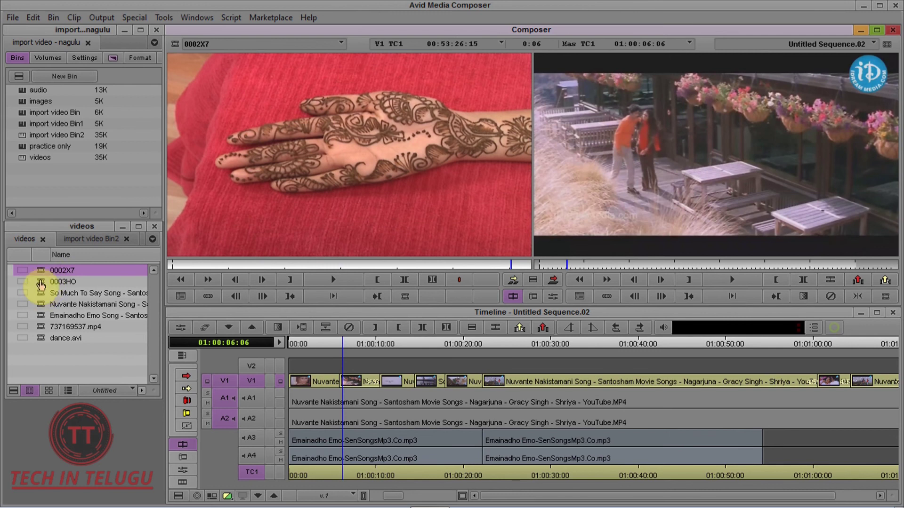
pyautogui.doubleClick(41, 283)
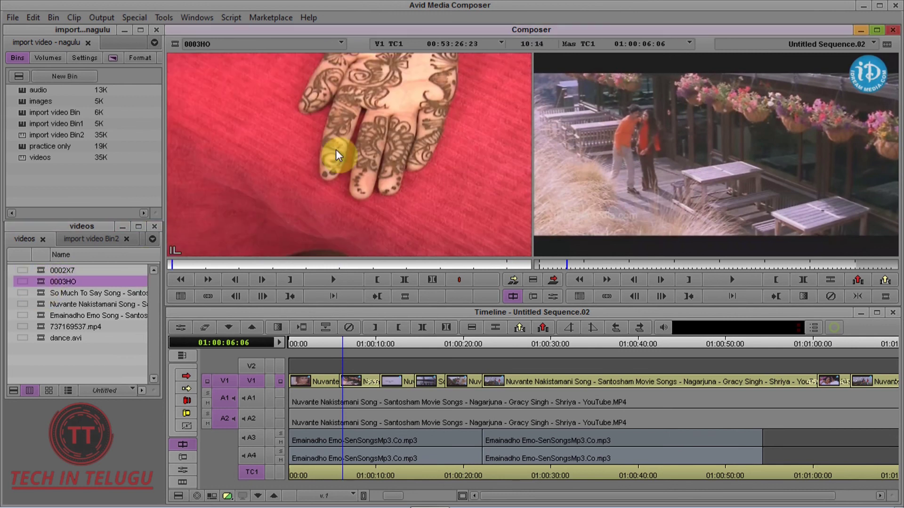
pyautogui.press('space')
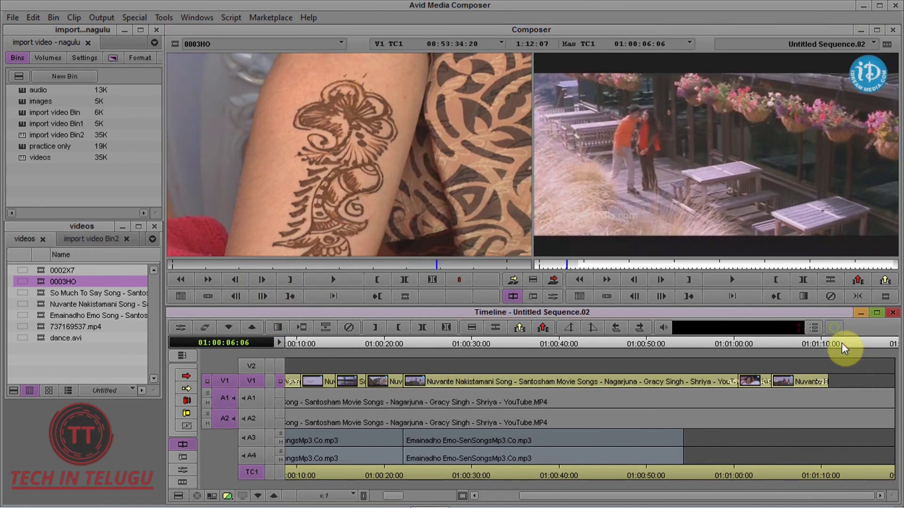
# Park the sequence position at the end of V1 and turn off the A2 source track.
pyautogui.click(842, 343)
pyautogui.moveTo(842, 343); pyautogui.dragTo(834, 344)
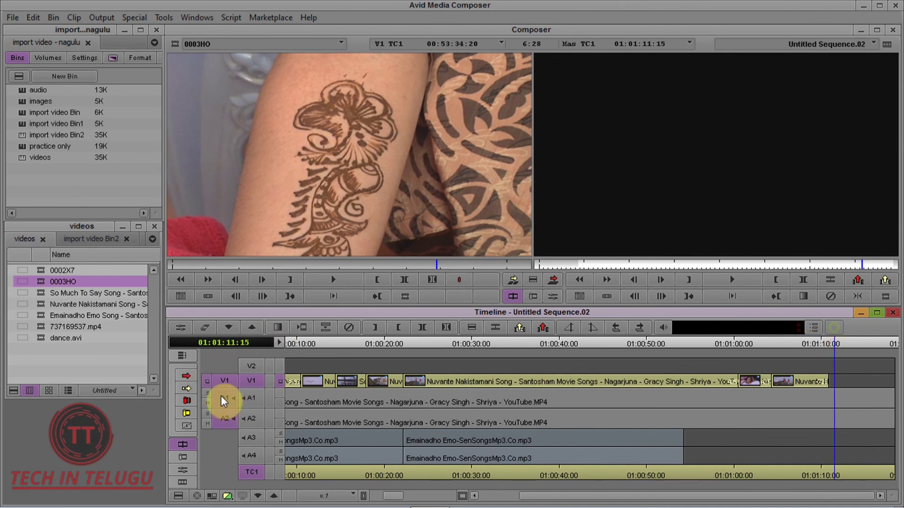
pyautogui.click(226, 419)
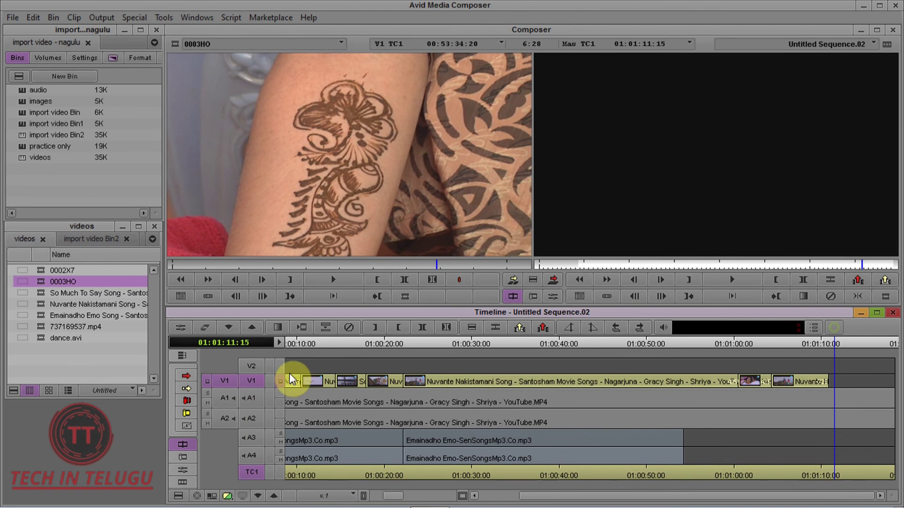
# Mark IN and OUT around the hand shot in 0003HO and overwrite it onto the end of V1.
pyautogui.click(206, 269)
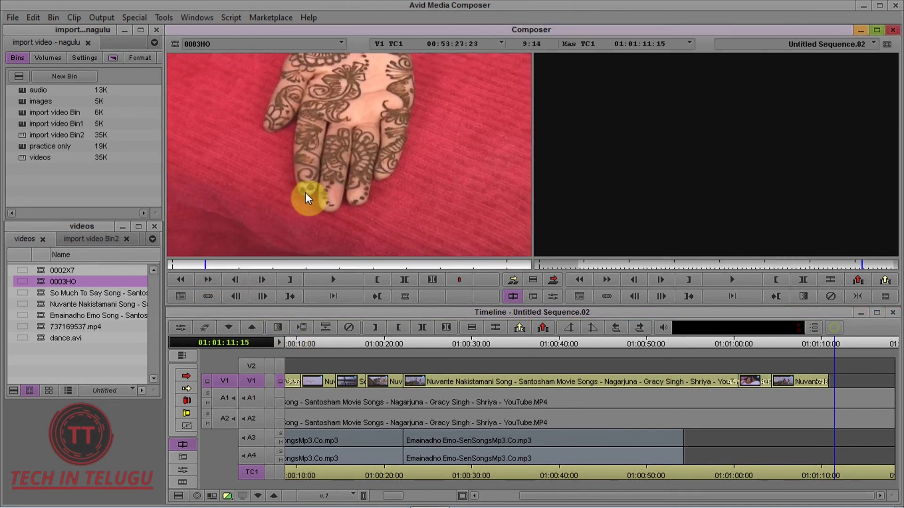
pyautogui.press('i')
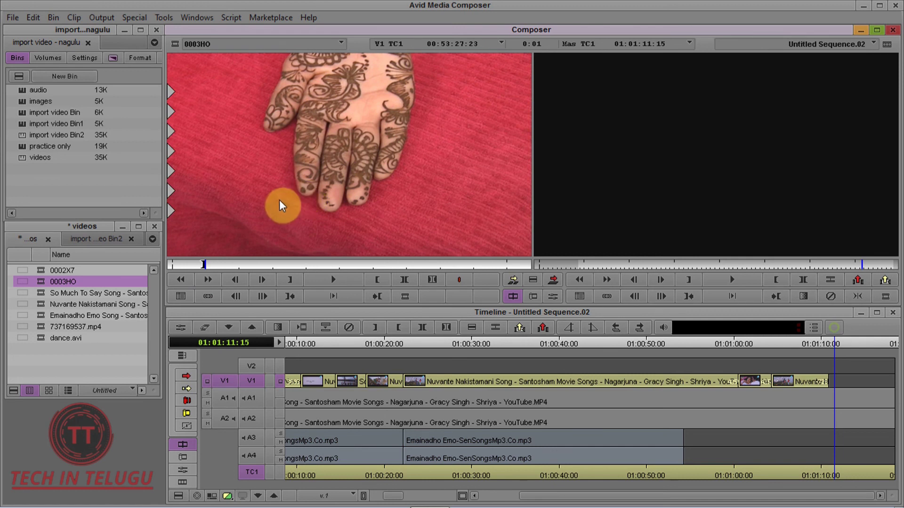
pyautogui.click(306, 266)
pyautogui.press('o')
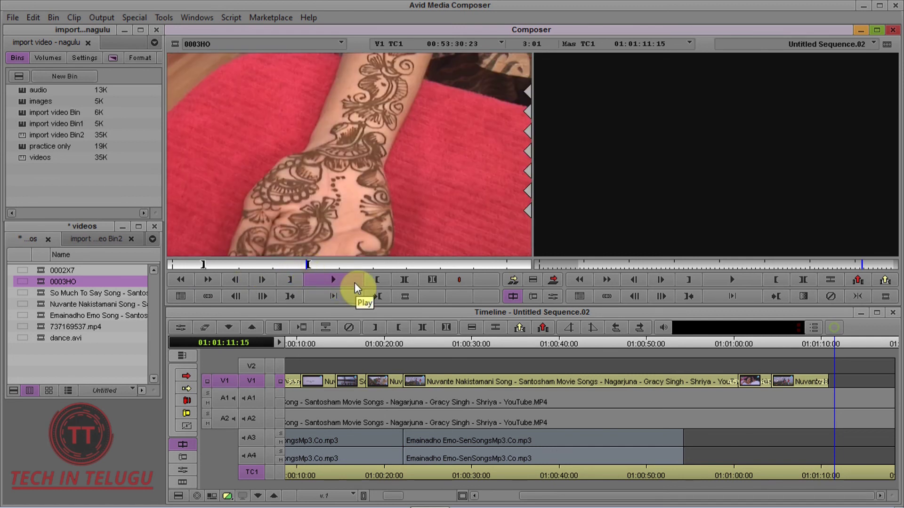
pyautogui.click(559, 280)
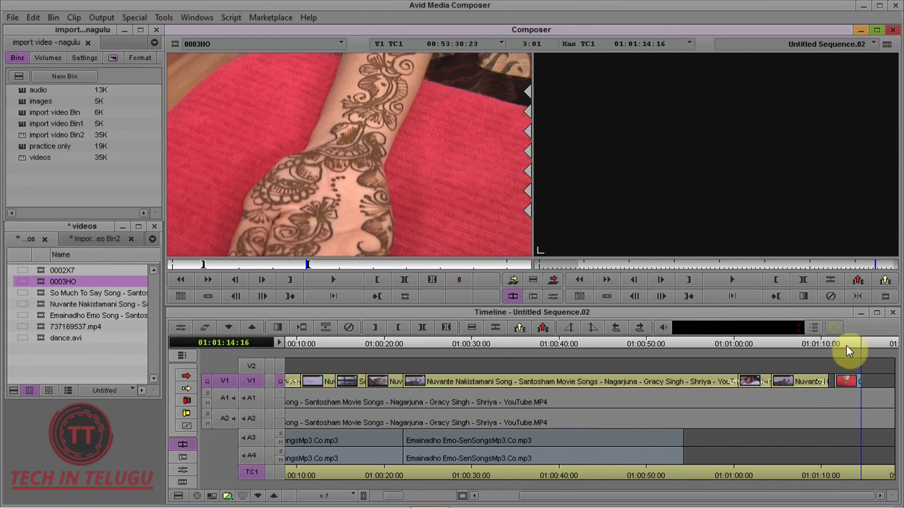
# Scrub through the newly added 0003HO clip in the sequence.
pyautogui.moveTo(846, 347)
pyautogui.mouseDown()
pyautogui.moveTo(837, 350)
pyautogui.moveTo(846, 351)
pyautogui.mouseUp()
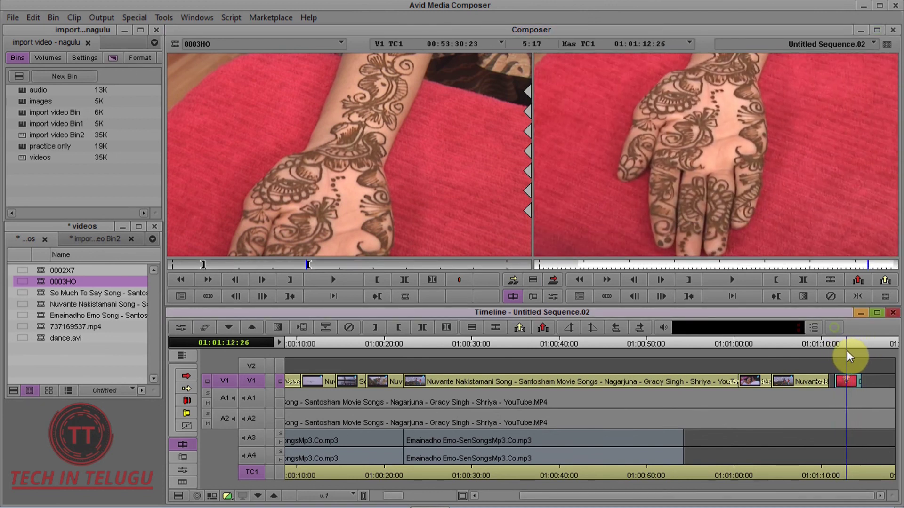
pyautogui.moveTo(846, 351); pyautogui.dragTo(850, 352)
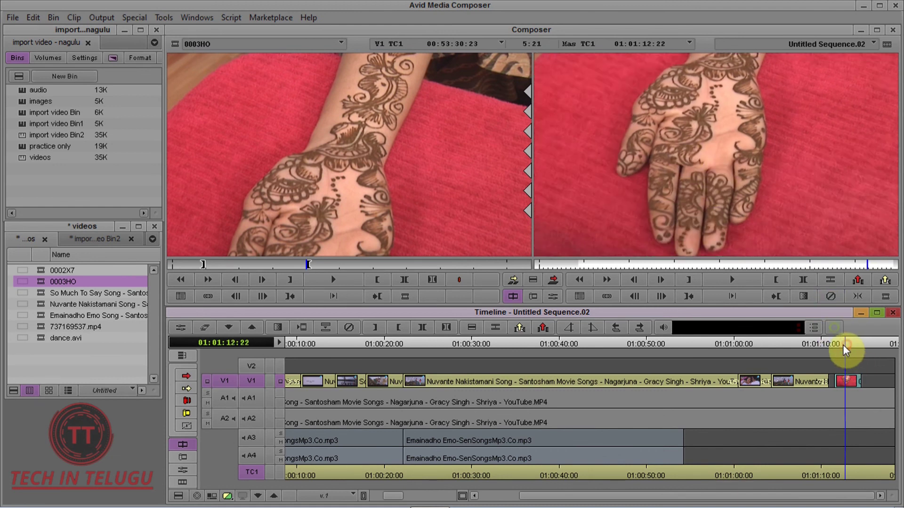
pyautogui.click(506, 237)
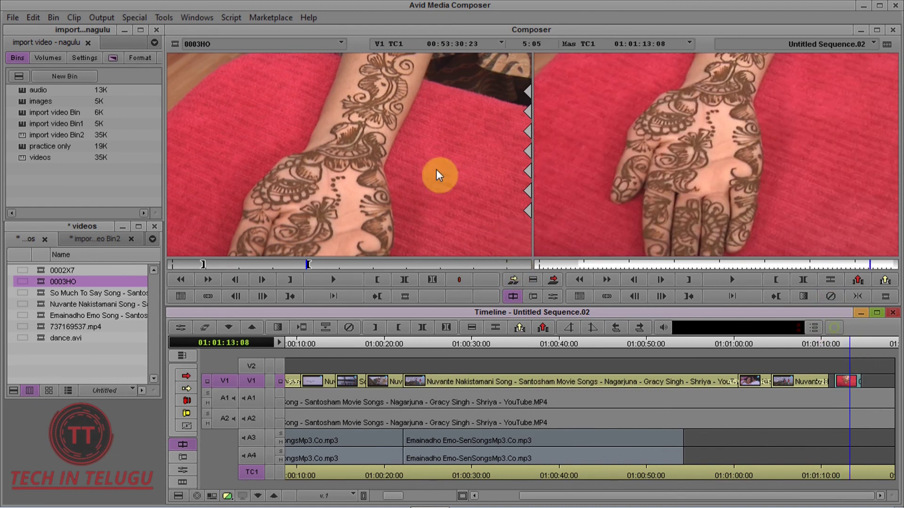